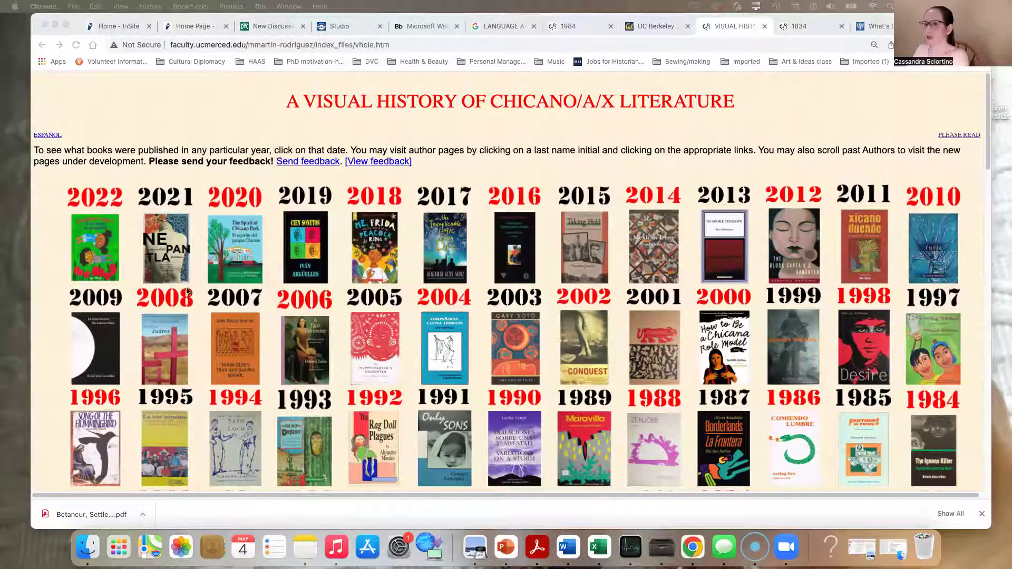
{"action": "scroll", "coordinate": [468, 325], "scroll_direction": "down", "scroll_amount": 1}
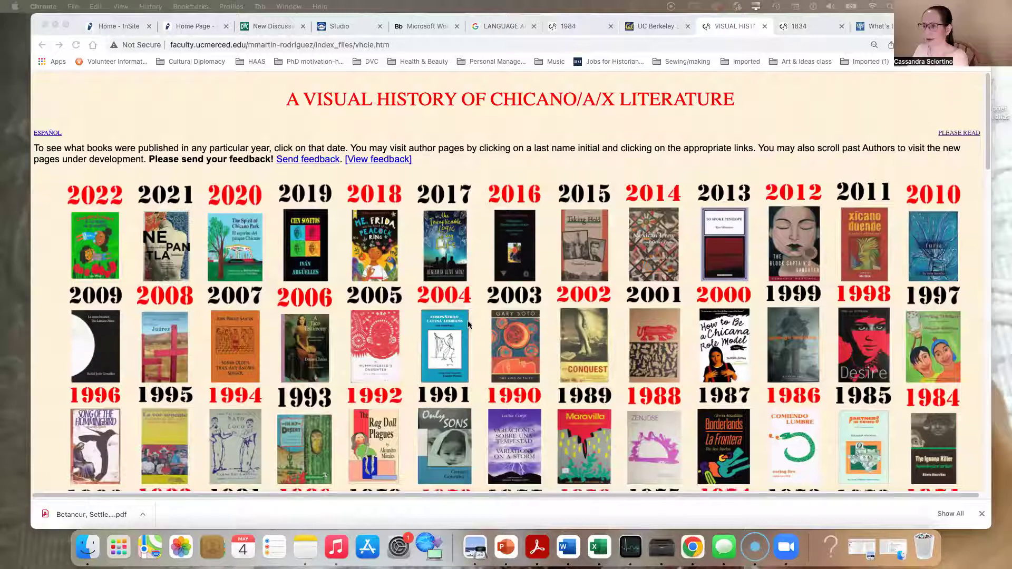
{"action": "scroll", "coordinate": [468, 324], "scroll_direction": "down", "scroll_amount": 3}
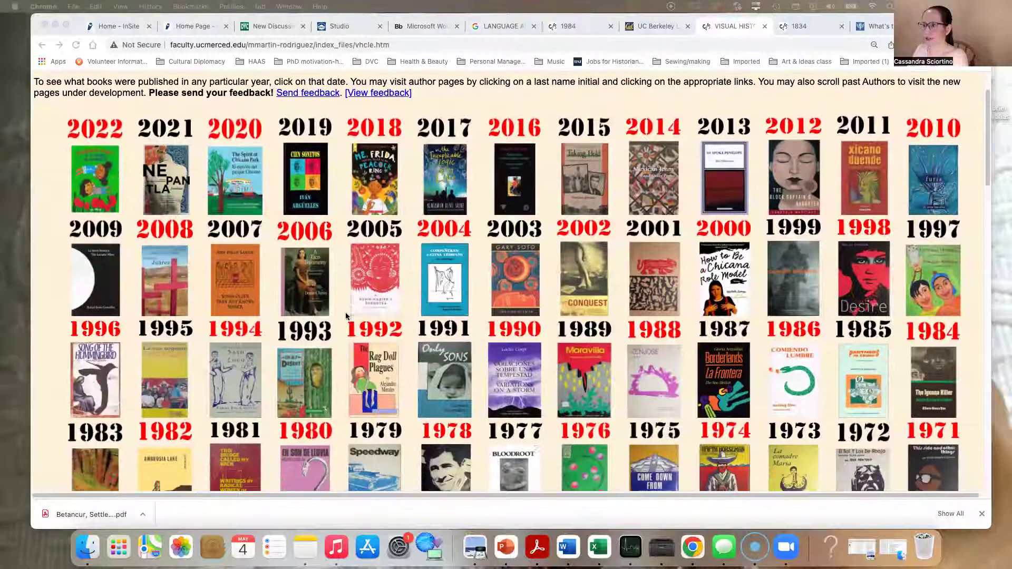
{"action": "scroll", "coordinate": [106, 182], "scroll_direction": "down", "scroll_amount": 1}
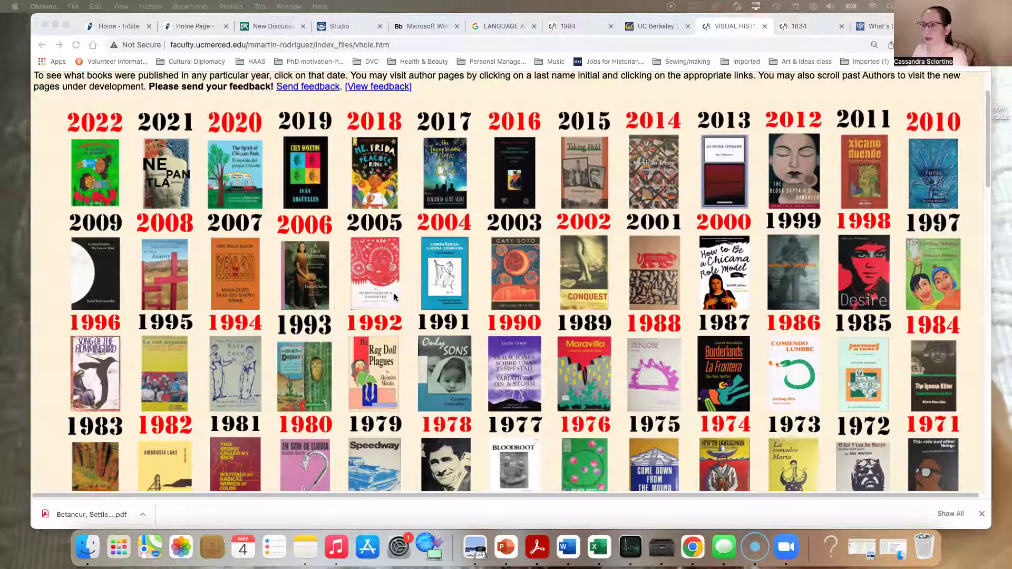
{"action": "scroll", "coordinate": [394, 293], "scroll_direction": "up", "scroll_amount": 3}
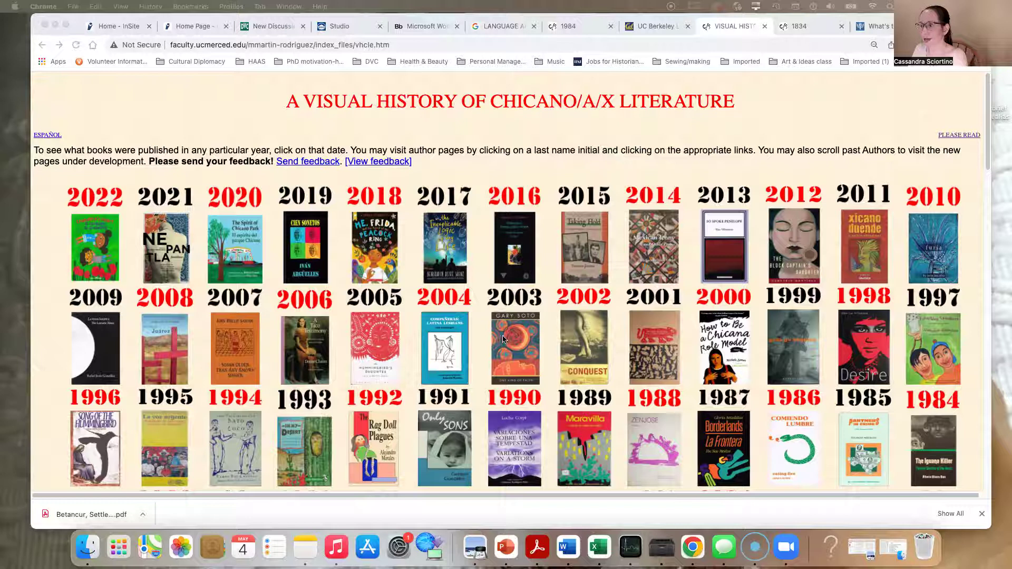
{"action": "scroll", "coordinate": [401, 290], "scroll_direction": "down", "scroll_amount": 3}
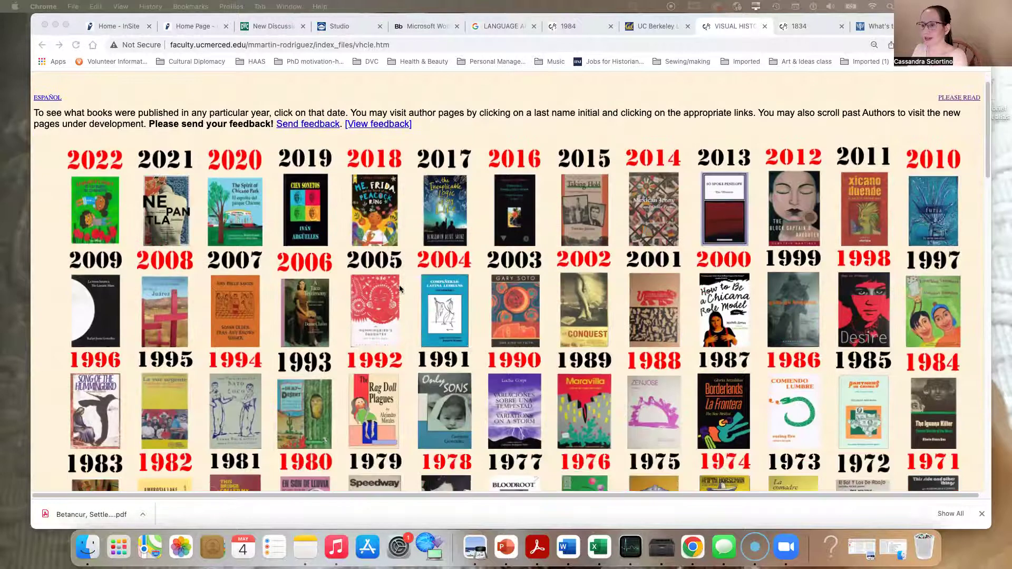
{"action": "scroll", "coordinate": [546, 329], "scroll_direction": "up", "scroll_amount": 3}
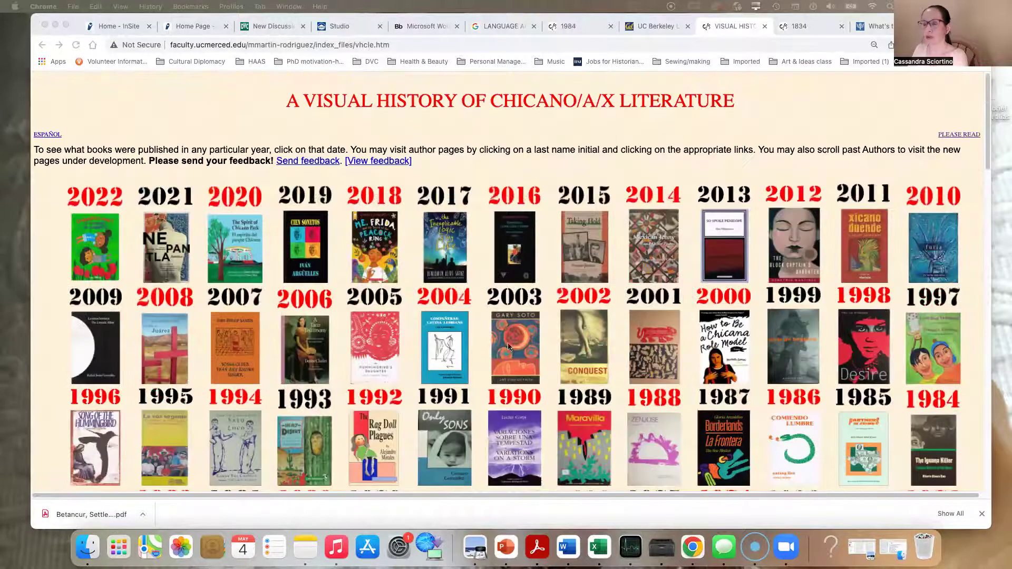
{"action": "scroll", "coordinate": [580, 340], "scroll_direction": "down", "scroll_amount": 3}
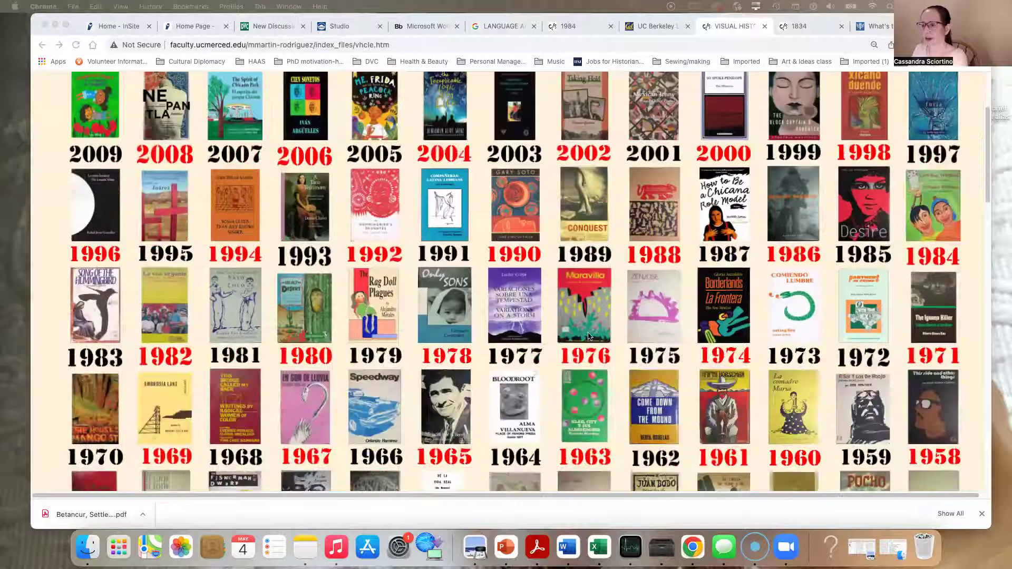
{"action": "scroll", "coordinate": [580, 366], "scroll_direction": "up", "scroll_amount": 3}
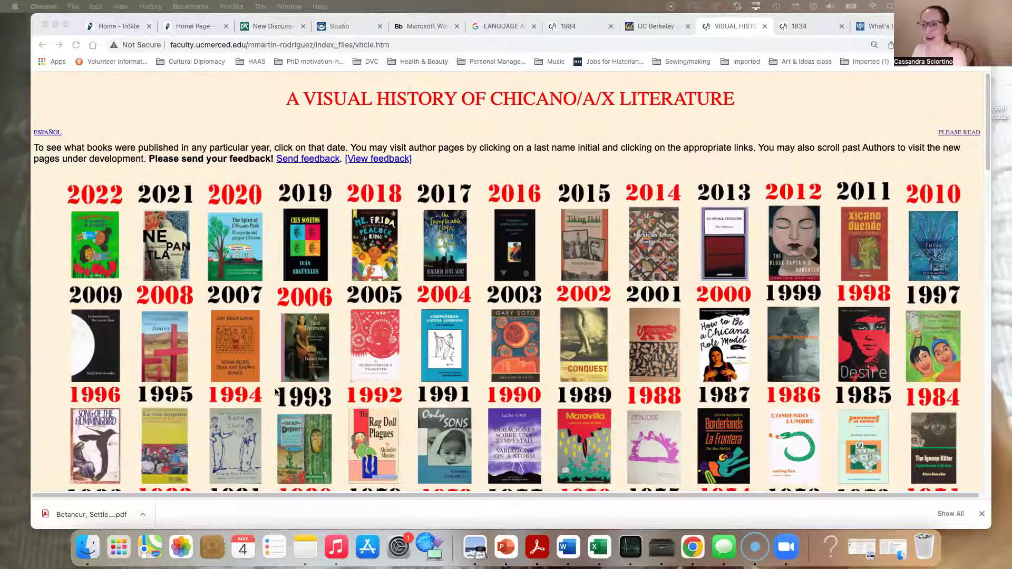
{"action": "scroll", "coordinate": [276, 393], "scroll_direction": "down", "scroll_amount": 1}
{"action": "scroll", "coordinate": [343, 364], "scroll_direction": "up", "scroll_amount": 1}
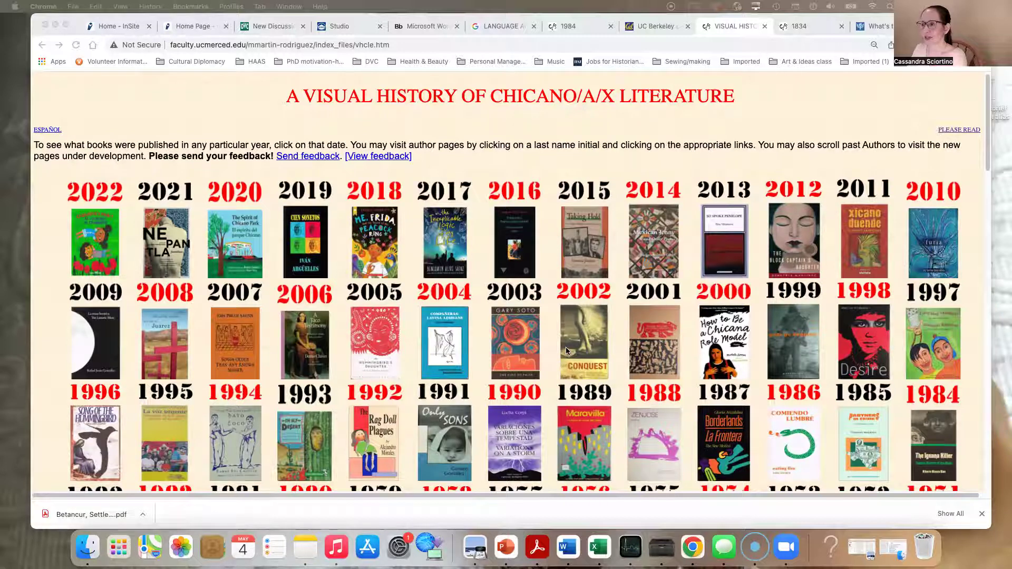
{"action": "scroll", "coordinate": [174, 190], "scroll_direction": "down", "scroll_amount": 2}
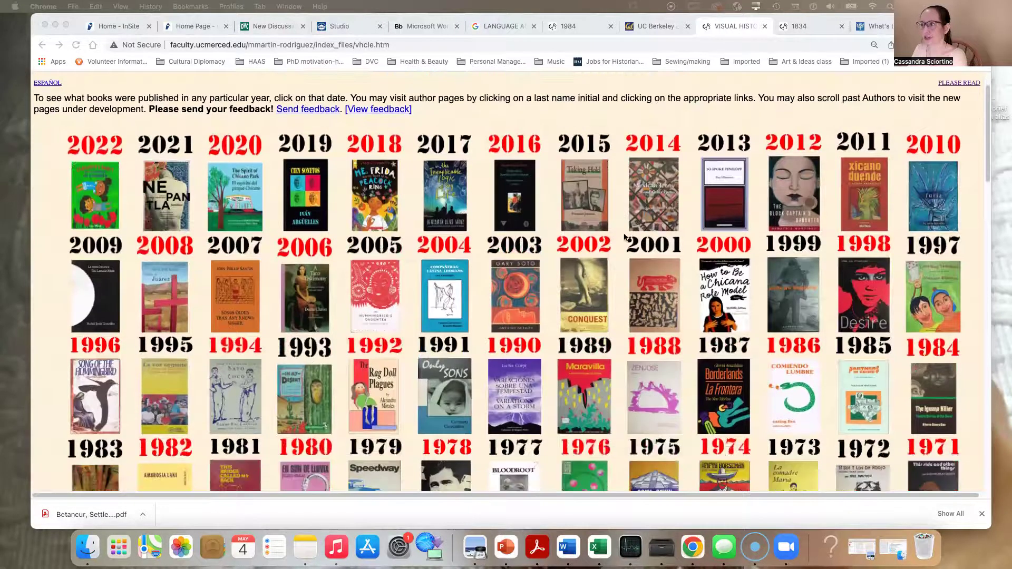
{"action": "scroll", "coordinate": [649, 257], "scroll_direction": "down", "scroll_amount": 1}
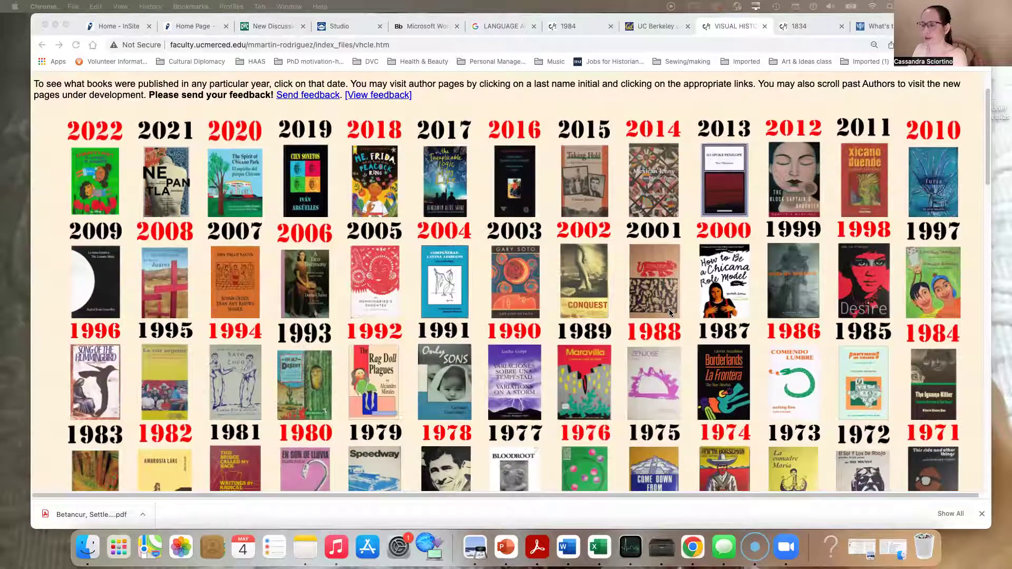
{"action": "scroll", "coordinate": [669, 309], "scroll_direction": "down", "scroll_amount": 1}
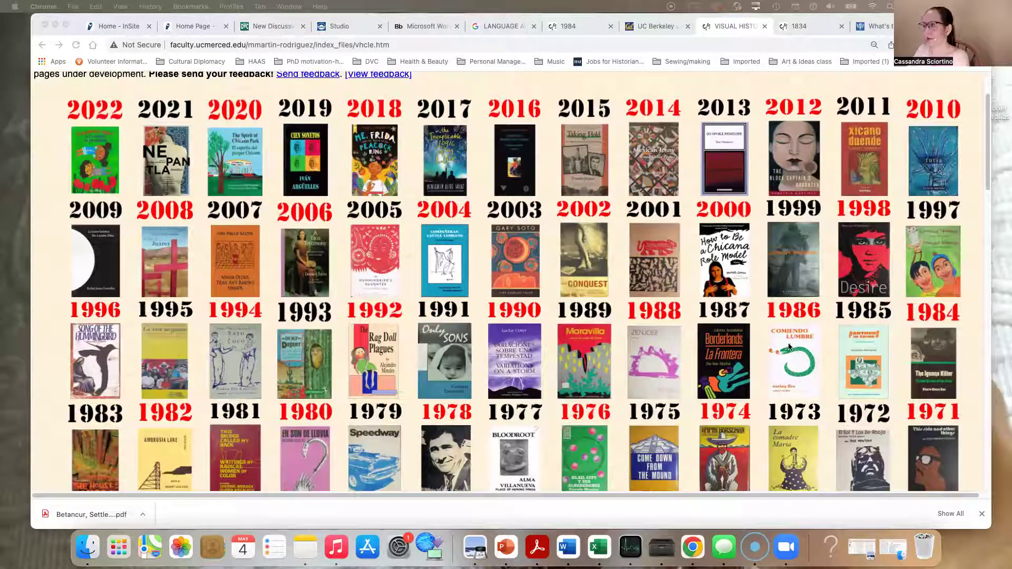
{"action": "scroll", "coordinate": [789, 347], "scroll_direction": "down", "scroll_amount": 6}
{"action": "scroll", "coordinate": [738, 348], "scroll_direction": "down", "scroll_amount": 1}
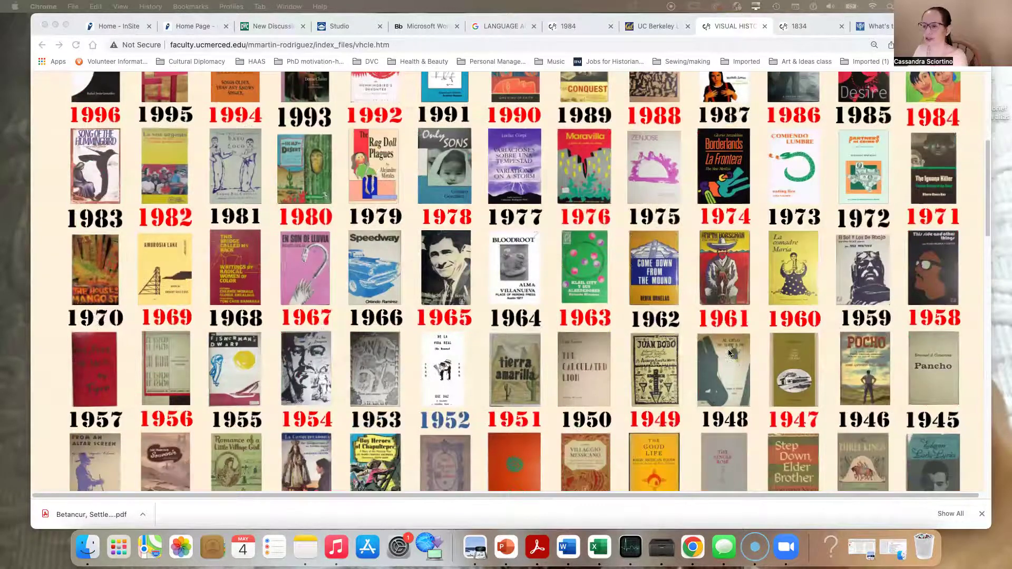
{"action": "scroll", "coordinate": [785, 335], "scroll_direction": "up", "scroll_amount": 5}
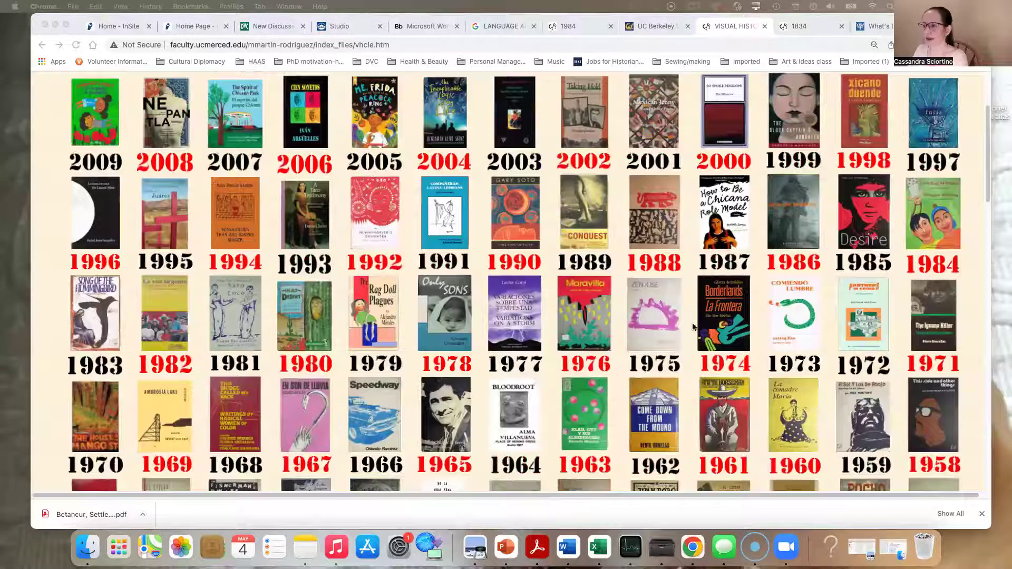
{"action": "scroll", "coordinate": [807, 353], "scroll_direction": "down", "scroll_amount": 7}
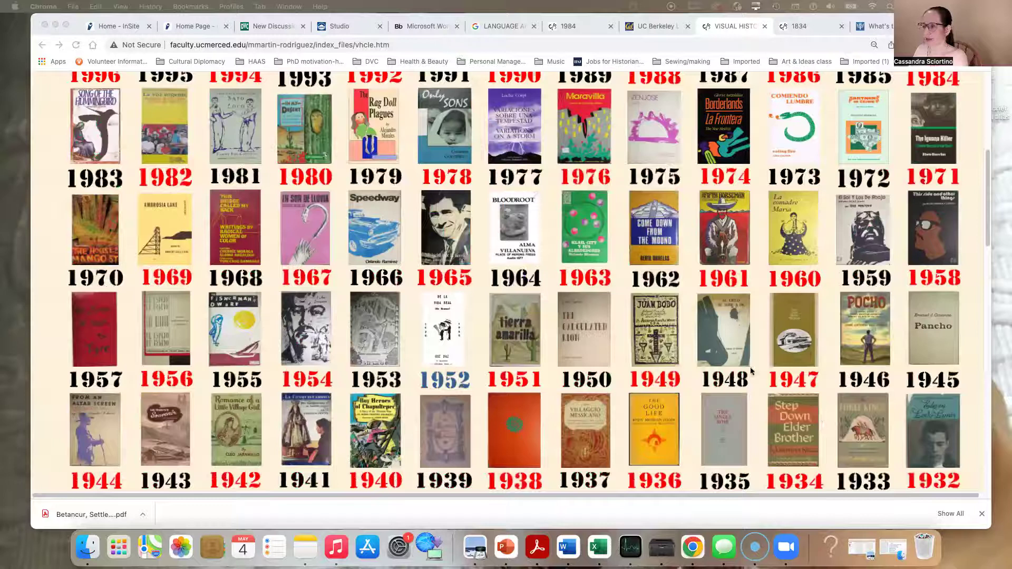
{"action": "scroll", "coordinate": [751, 367], "scroll_direction": "down", "scroll_amount": 12}
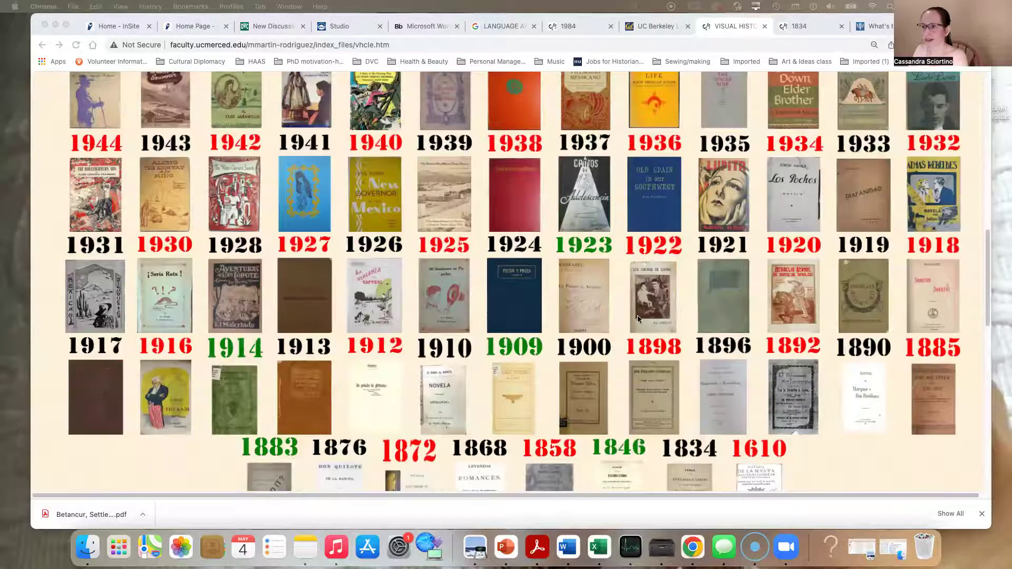
{"action": "scroll", "coordinate": [638, 319], "scroll_direction": "up", "scroll_amount": 4}
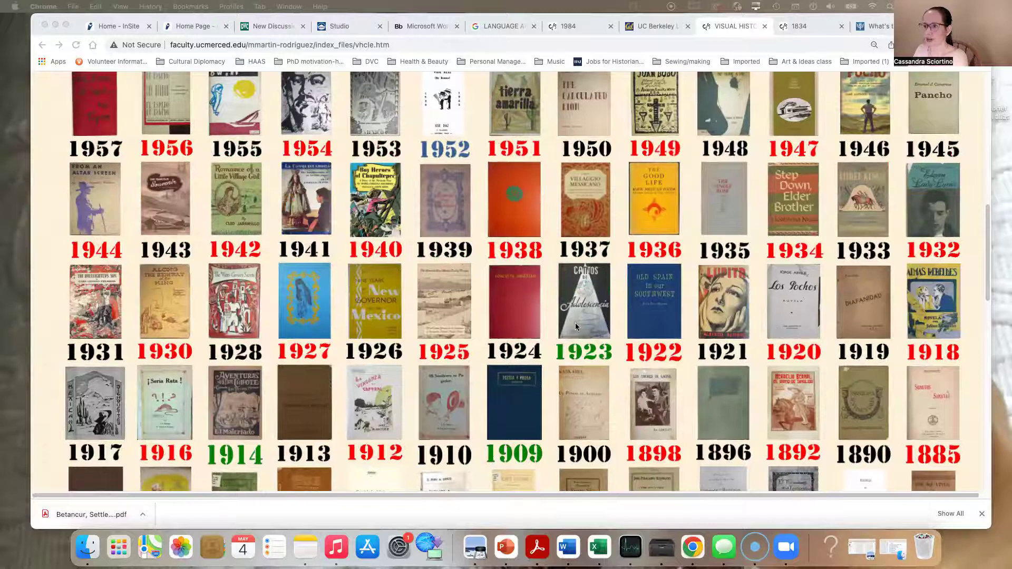
{"action": "scroll", "coordinate": [612, 336], "scroll_direction": "up", "scroll_amount": 4}
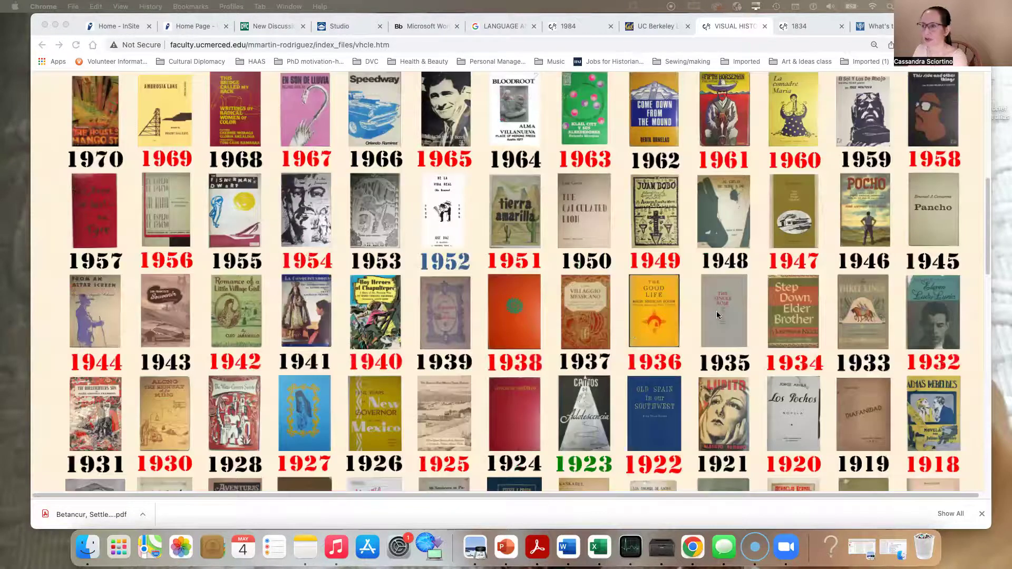
{"action": "scroll", "coordinate": [632, 322], "scroll_direction": "up", "scroll_amount": 4}
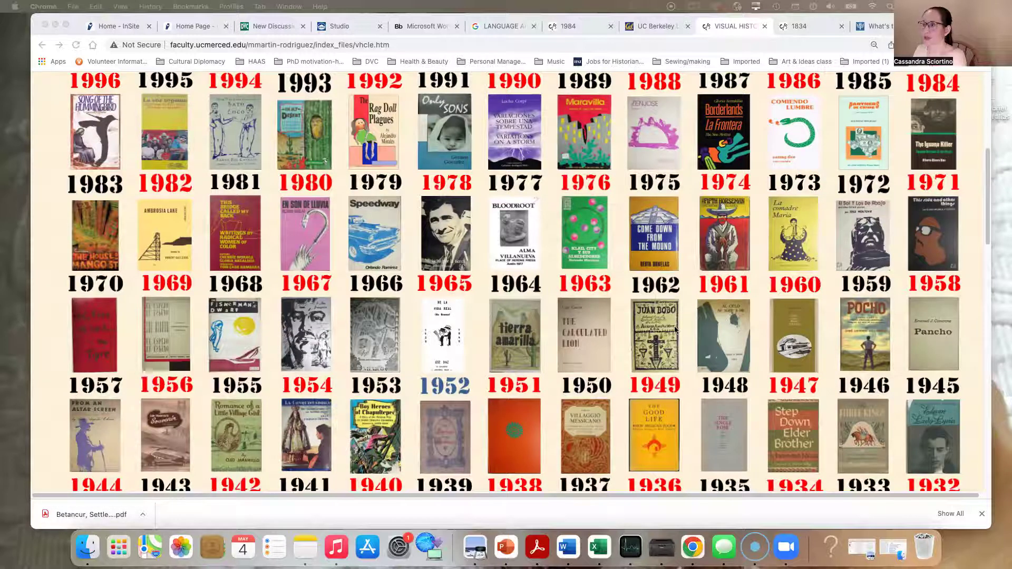
{"action": "scroll", "coordinate": [631, 344], "scroll_direction": "up", "scroll_amount": 3}
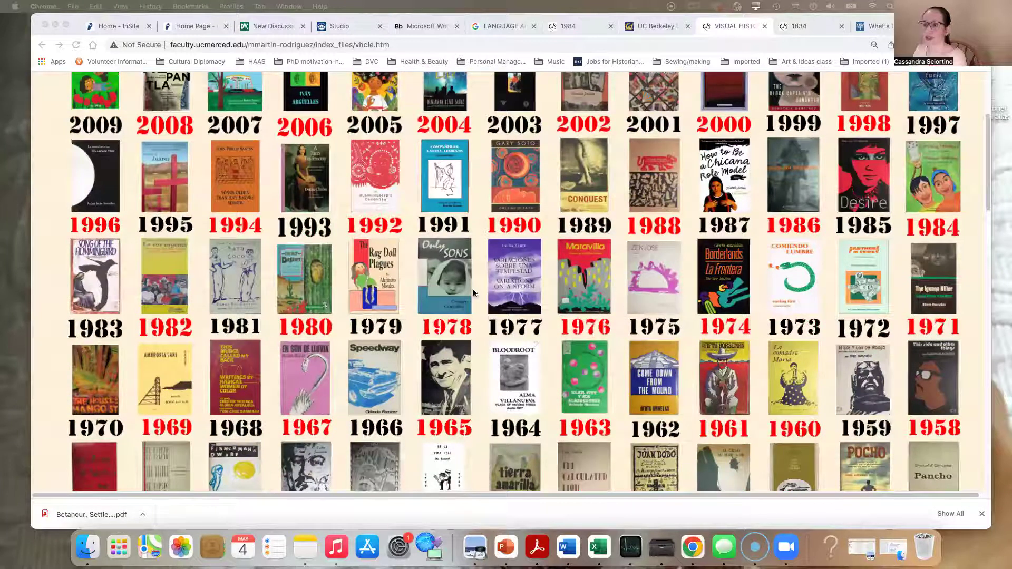
{"action": "left_click", "coordinate": [441, 266]}
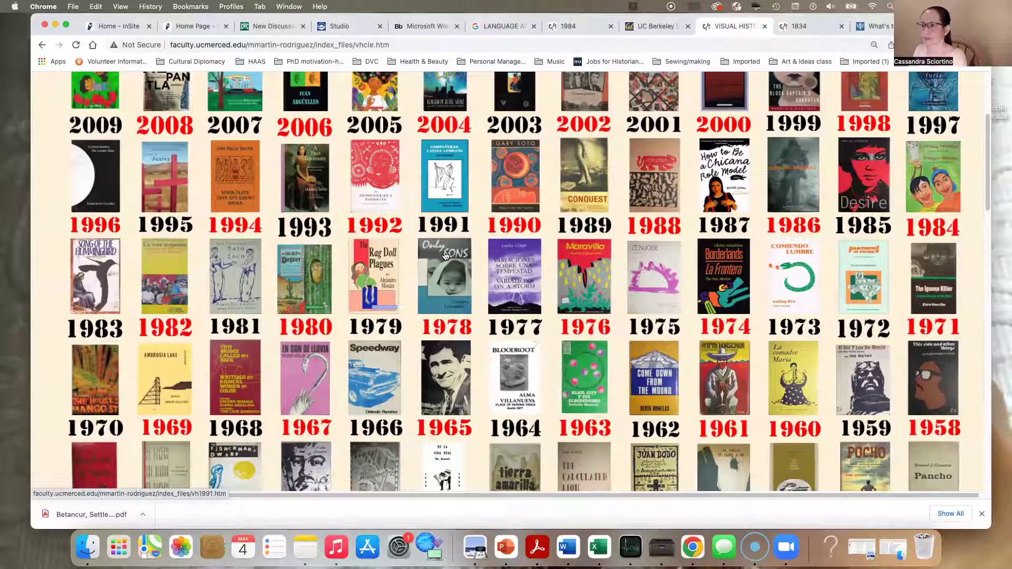
Open the 1991 year page and browse its grid of book covers.
{"action": "left_click", "coordinate": [449, 252]}
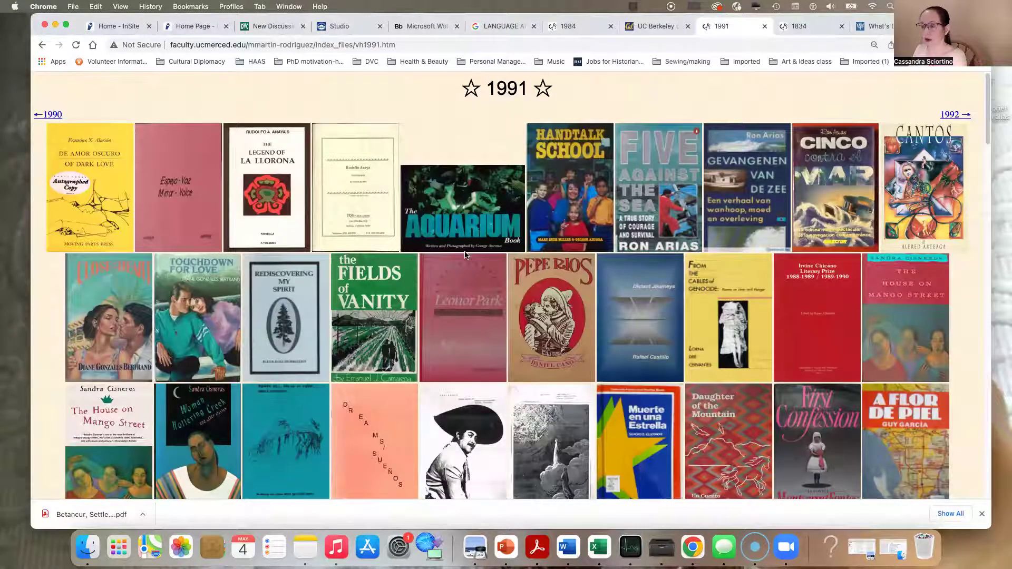
{"action": "scroll", "coordinate": [465, 255], "scroll_direction": "down", "scroll_amount": 1}
{"action": "scroll", "coordinate": [545, 255], "scroll_direction": "down", "scroll_amount": 5}
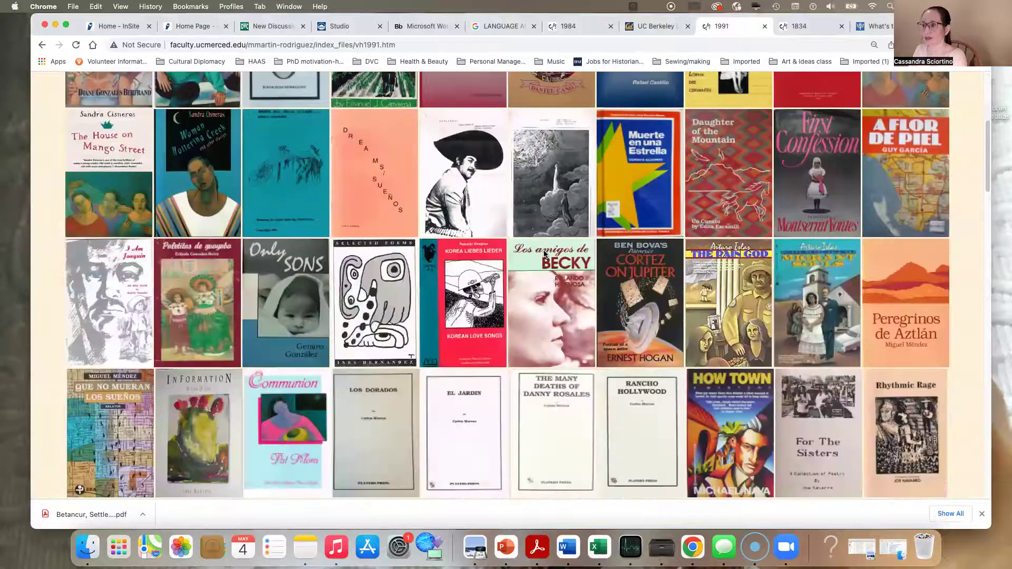
{"action": "scroll", "coordinate": [545, 254], "scroll_direction": "down", "scroll_amount": 10}
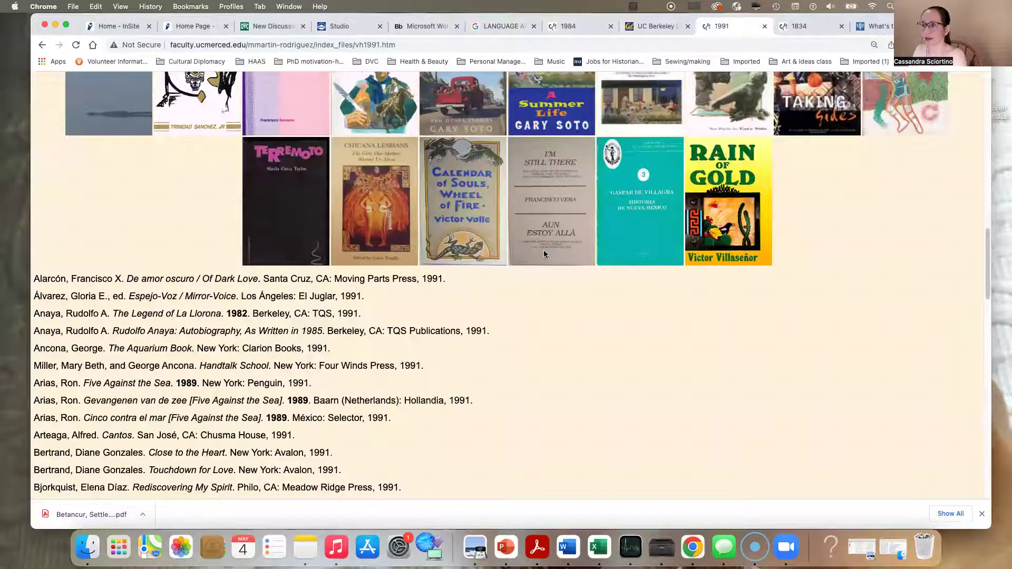
{"action": "scroll", "coordinate": [545, 254], "scroll_direction": "up", "scroll_amount": 15}
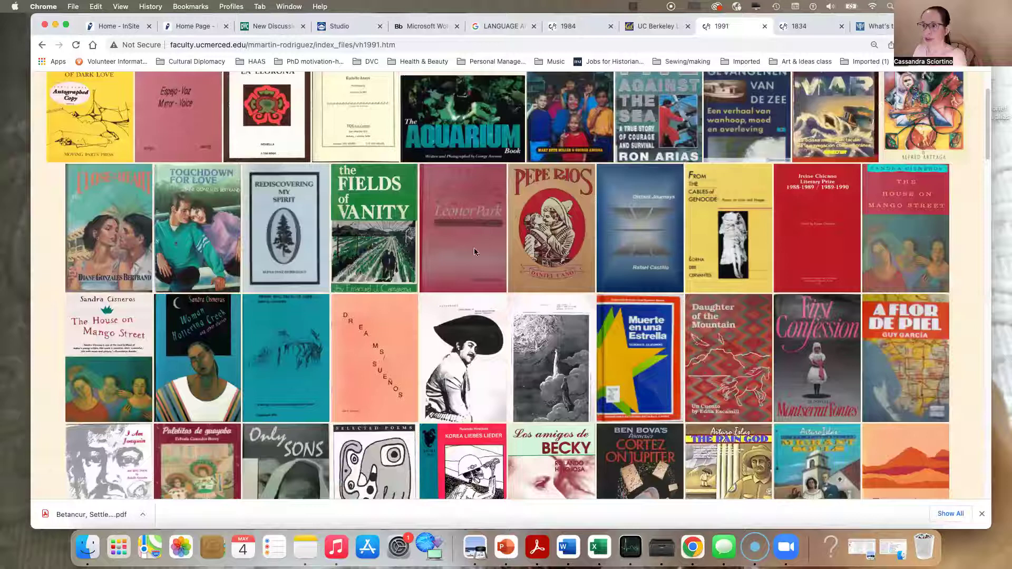
{"action": "scroll", "coordinate": [507, 261], "scroll_direction": "up", "scroll_amount": 3}
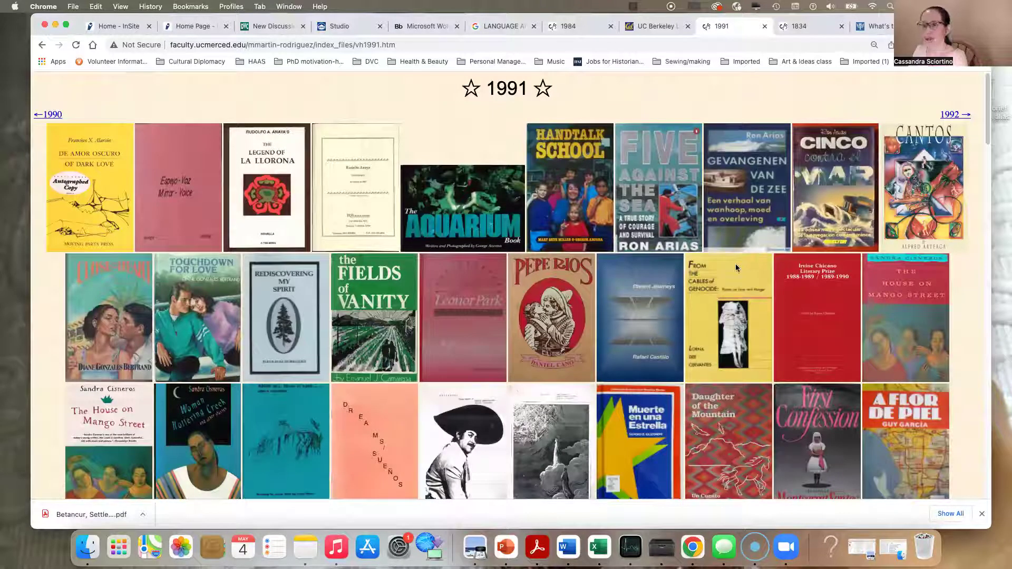
{"action": "scroll", "coordinate": [722, 266], "scroll_direction": "down", "scroll_amount": 2}
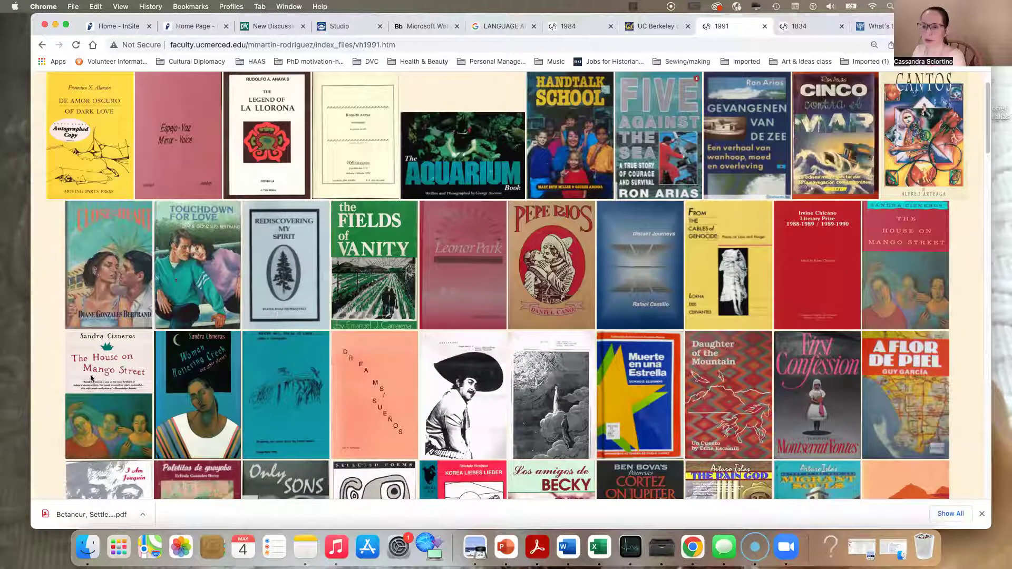
{"action": "scroll", "coordinate": [181, 371], "scroll_direction": "down", "scroll_amount": 2}
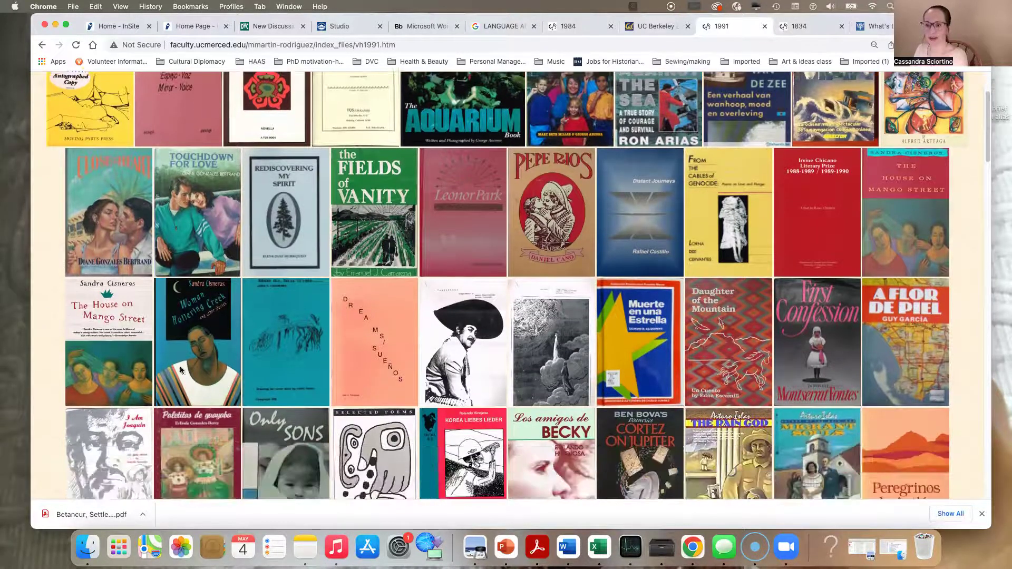
{"action": "scroll", "coordinate": [647, 333], "scroll_direction": "down", "scroll_amount": 1}
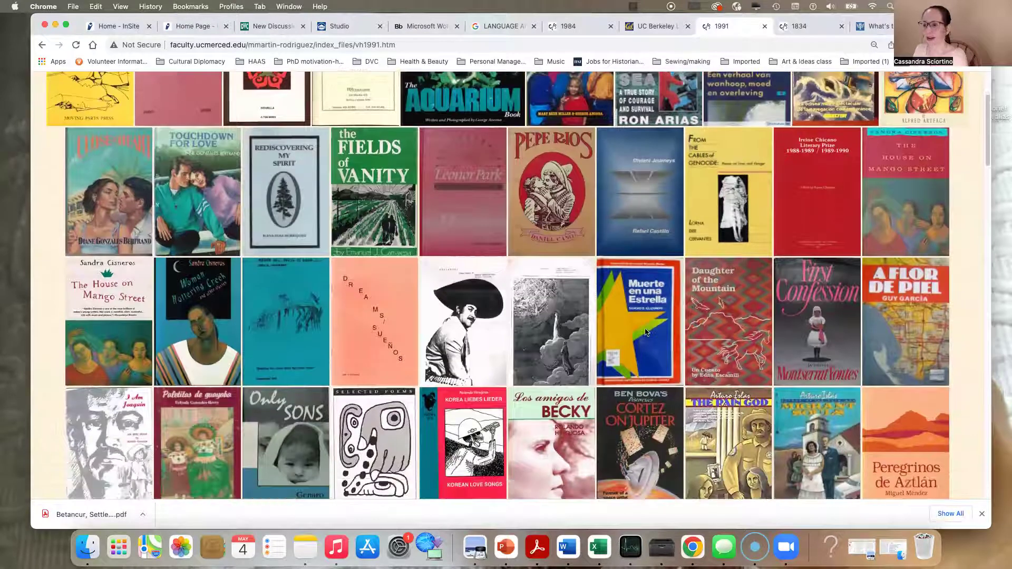
{"action": "scroll", "coordinate": [638, 343], "scroll_direction": "down", "scroll_amount": 1}
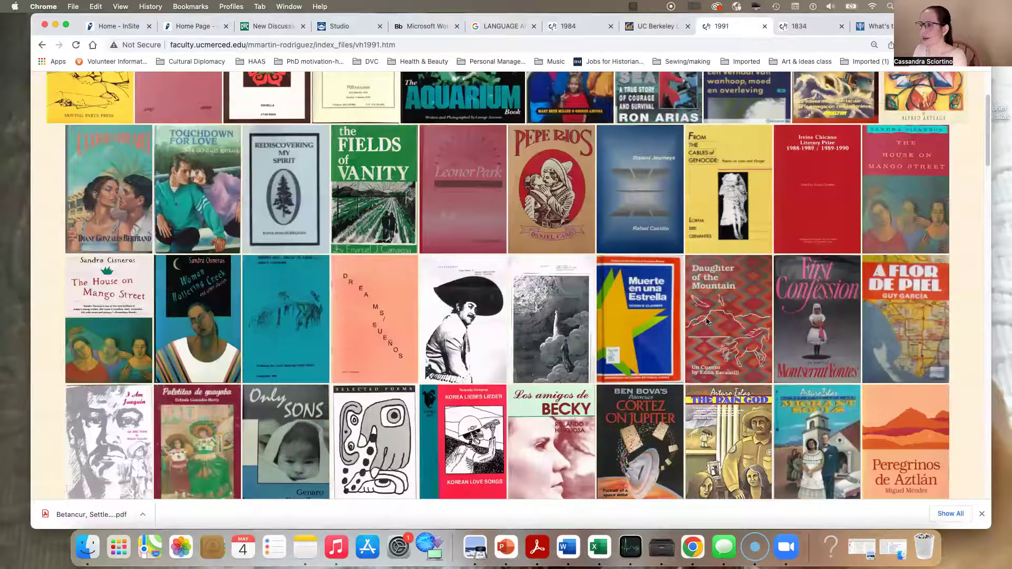
{"action": "scroll", "coordinate": [707, 321], "scroll_direction": "up", "scroll_amount": 3}
{"action": "scroll", "coordinate": [506, 322], "scroll_direction": "up", "scroll_amount": 1}
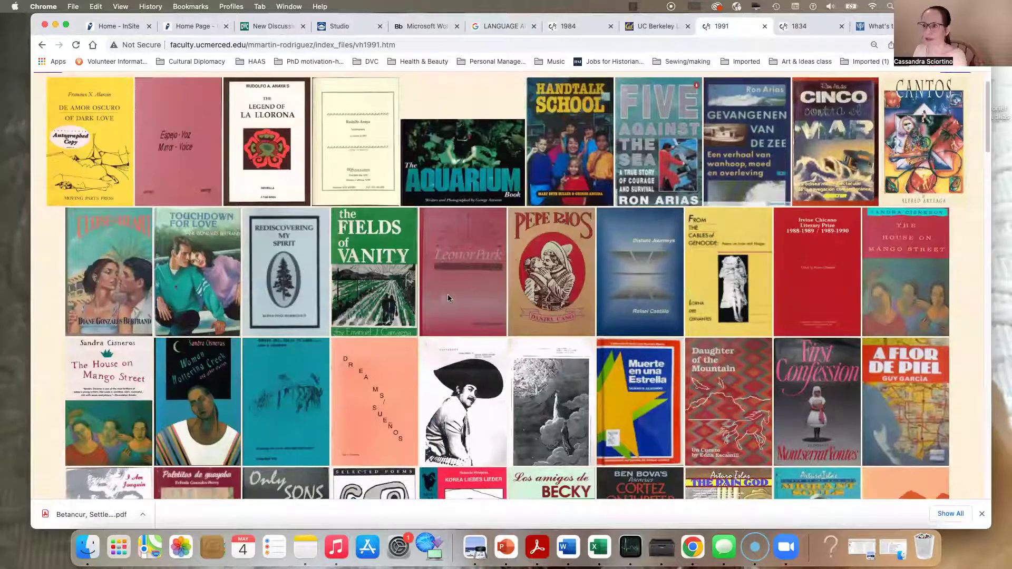
{"action": "scroll", "coordinate": [368, 336], "scroll_direction": "up", "scroll_amount": 1}
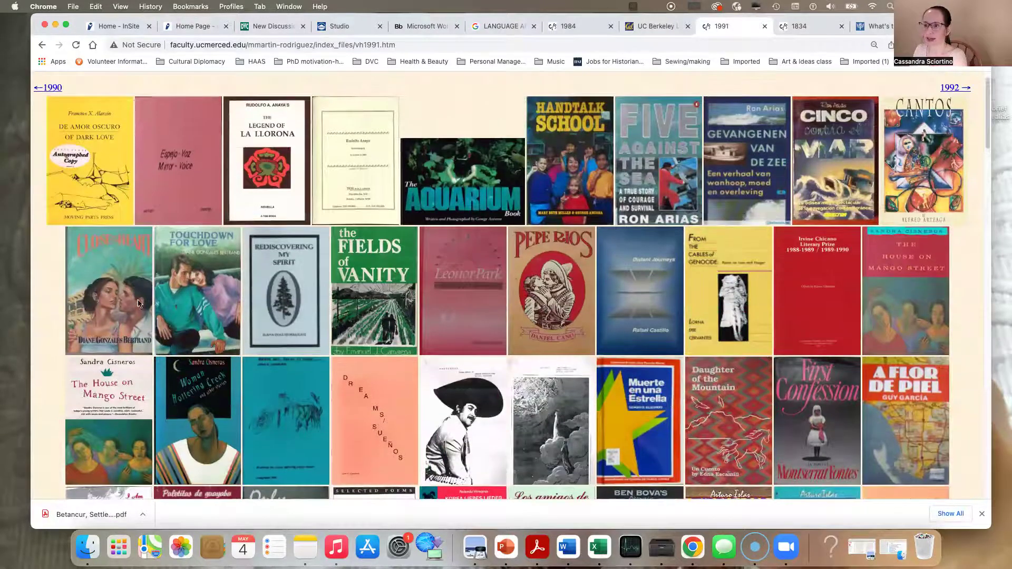
Scroll down past the covers to the 1991 bibliography list.
{"action": "scroll", "coordinate": [237, 317], "scroll_direction": "down", "scroll_amount": 3}
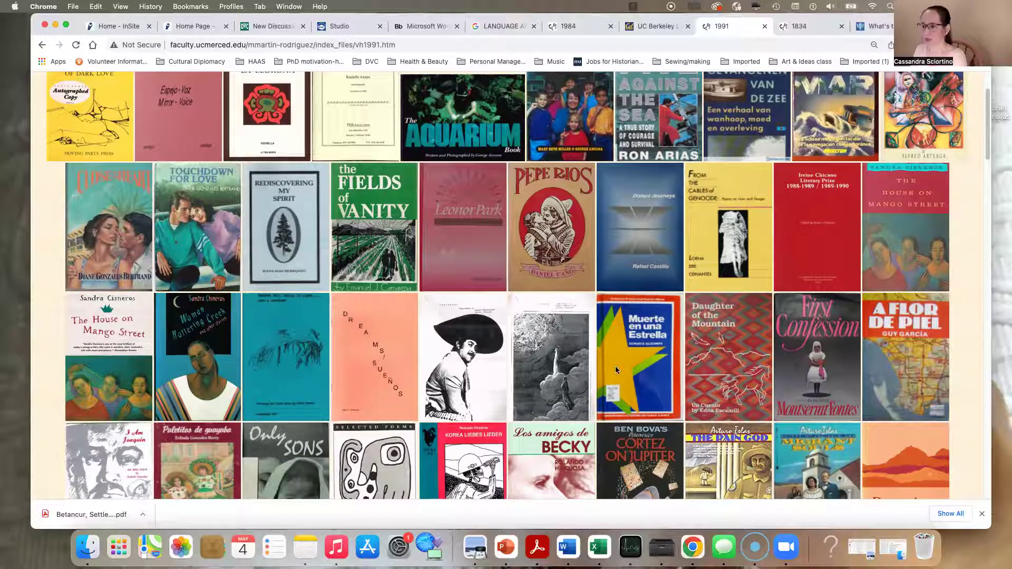
{"action": "scroll", "coordinate": [623, 368], "scroll_direction": "down", "scroll_amount": 5}
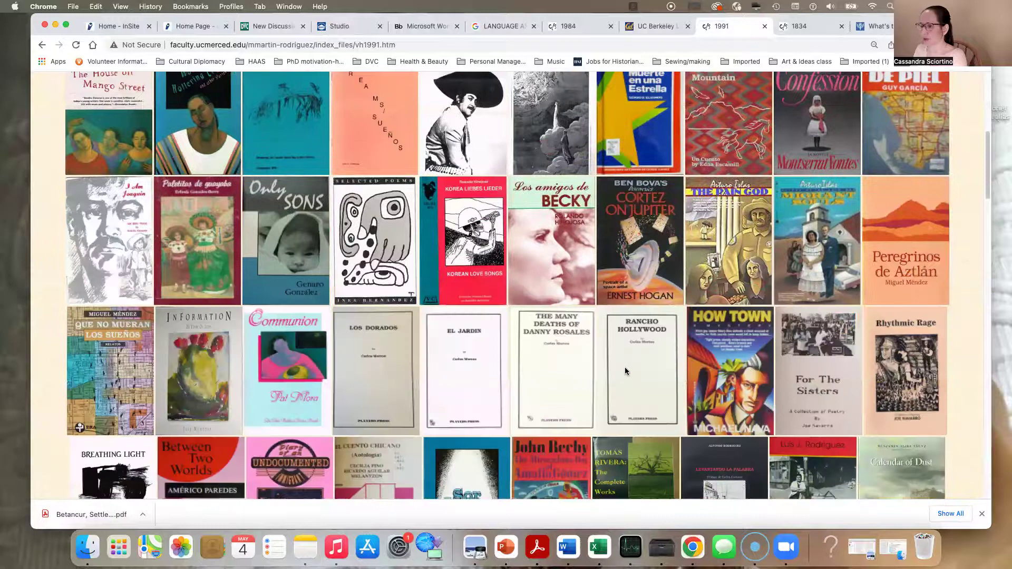
{"action": "scroll", "coordinate": [669, 371], "scroll_direction": "down", "scroll_amount": 1}
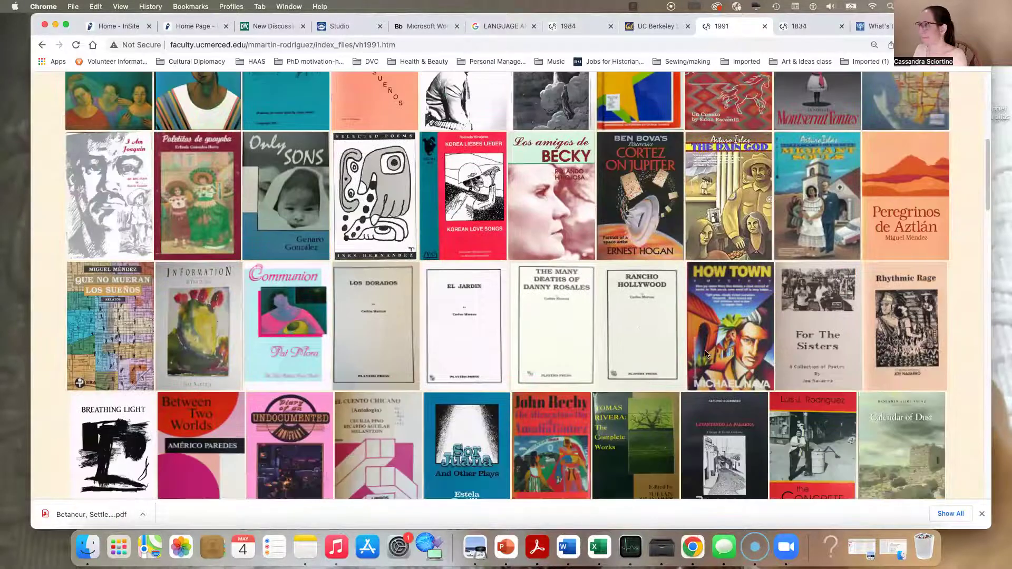
{"action": "scroll", "coordinate": [707, 354], "scroll_direction": "up", "scroll_amount": 5}
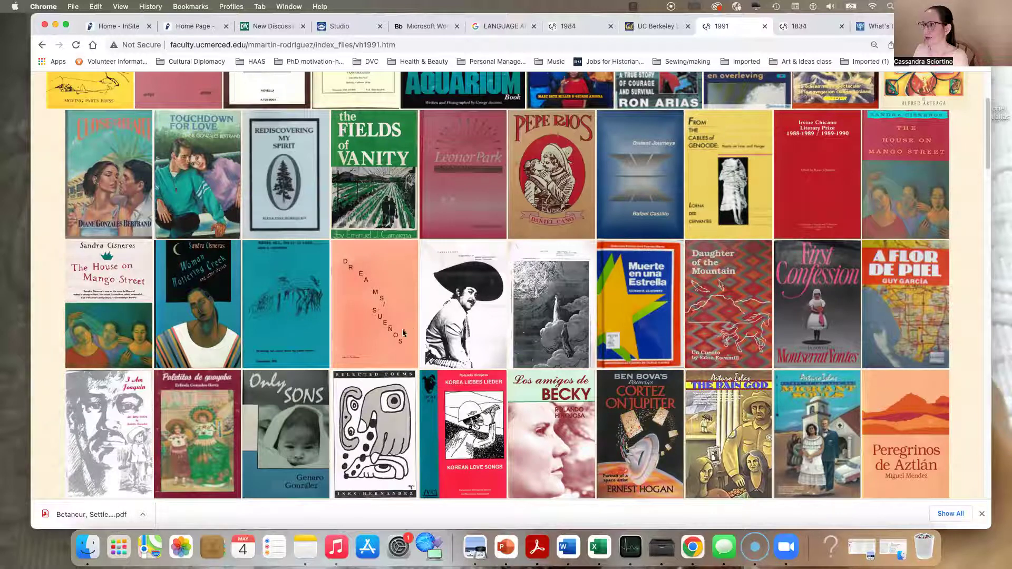
{"action": "scroll", "coordinate": [378, 327], "scroll_direction": "down", "scroll_amount": 1}
{"action": "scroll", "coordinate": [711, 255], "scroll_direction": "down", "scroll_amount": 5}
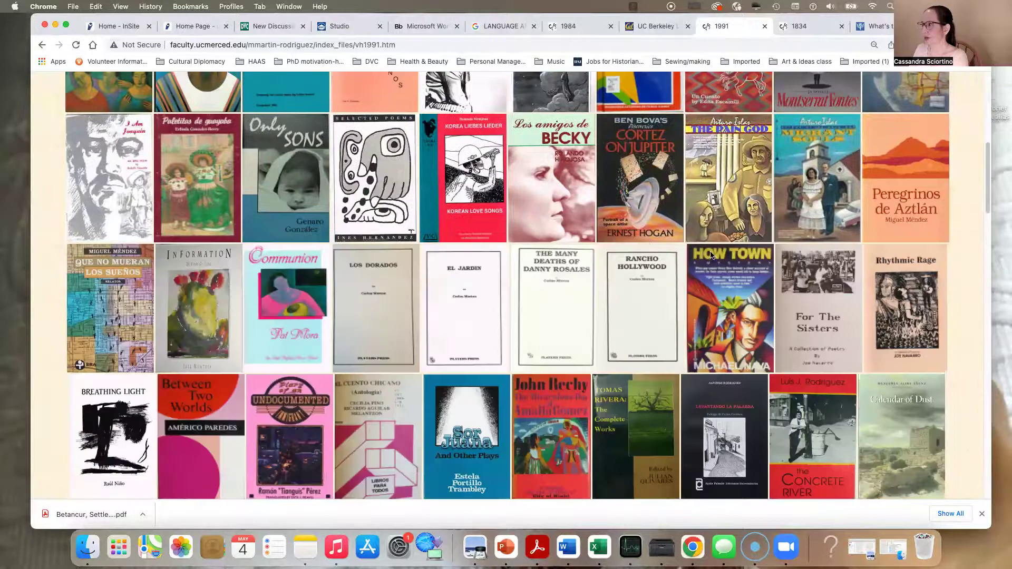
{"action": "scroll", "coordinate": [840, 114], "scroll_direction": "up", "scroll_amount": 1}
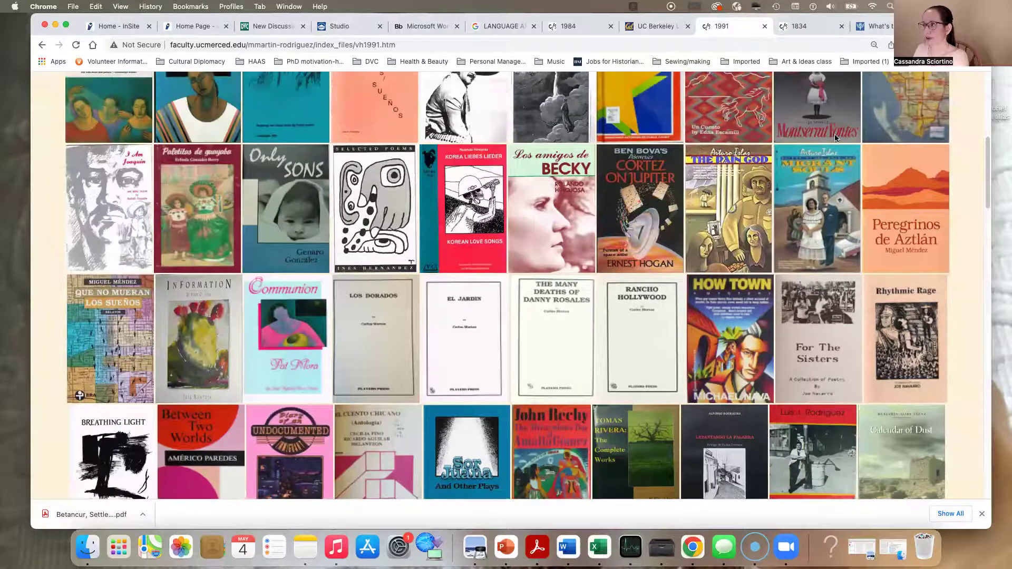
{"action": "scroll", "coordinate": [588, 291], "scroll_direction": "down", "scroll_amount": 1}
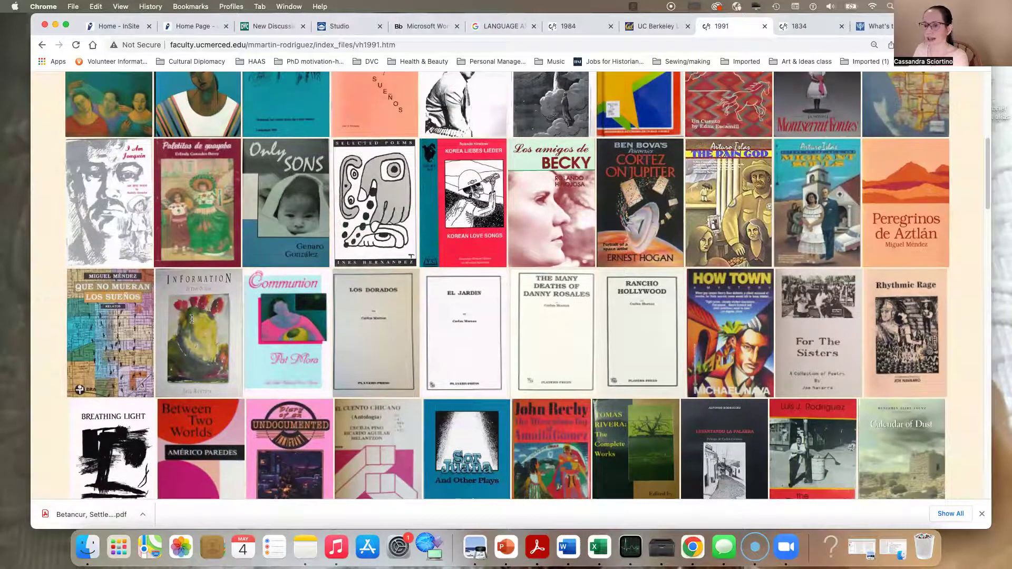
{"action": "scroll", "coordinate": [108, 356], "scroll_direction": "down", "scroll_amount": 10}
{"action": "scroll", "coordinate": [106, 372], "scroll_direction": "down", "scroll_amount": 6}
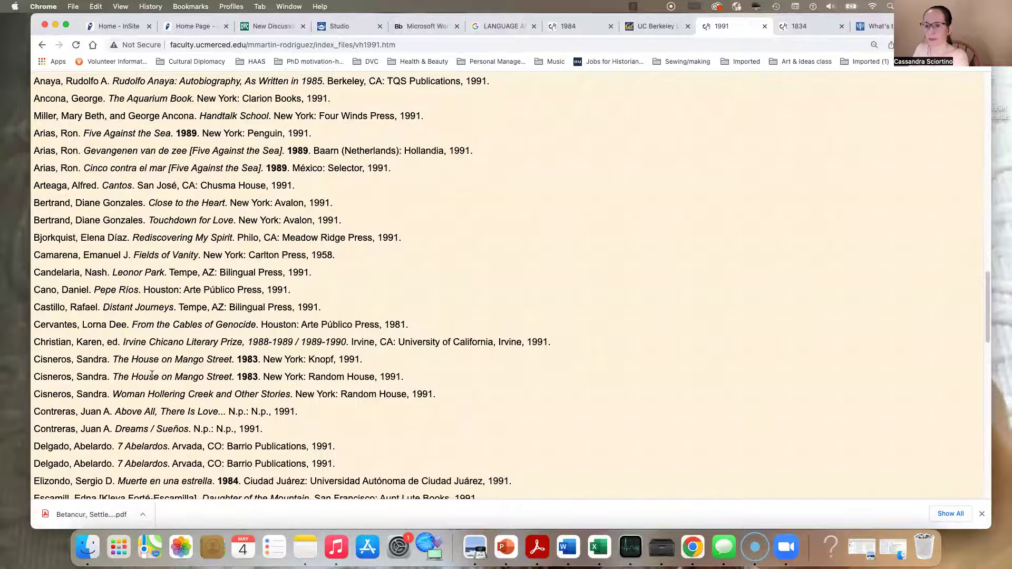
Select and copy the 'Fontes, Montserrat. First Confession' entry from the 1991 list.
{"action": "scroll", "coordinate": [121, 376], "scroll_direction": "down", "scroll_amount": 9}
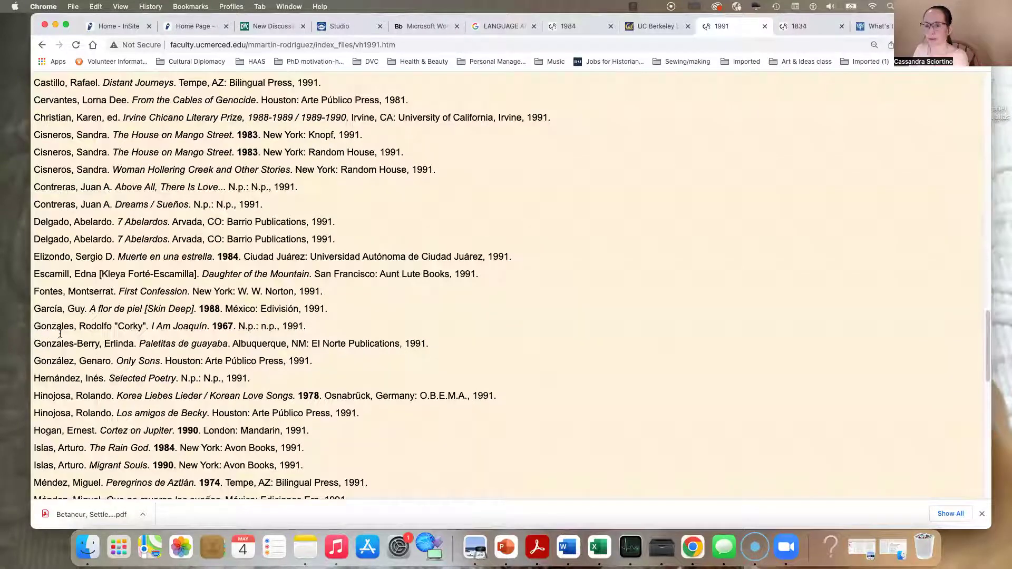
{"action": "scroll", "coordinate": [46, 334], "scroll_direction": "up", "scroll_amount": 2}
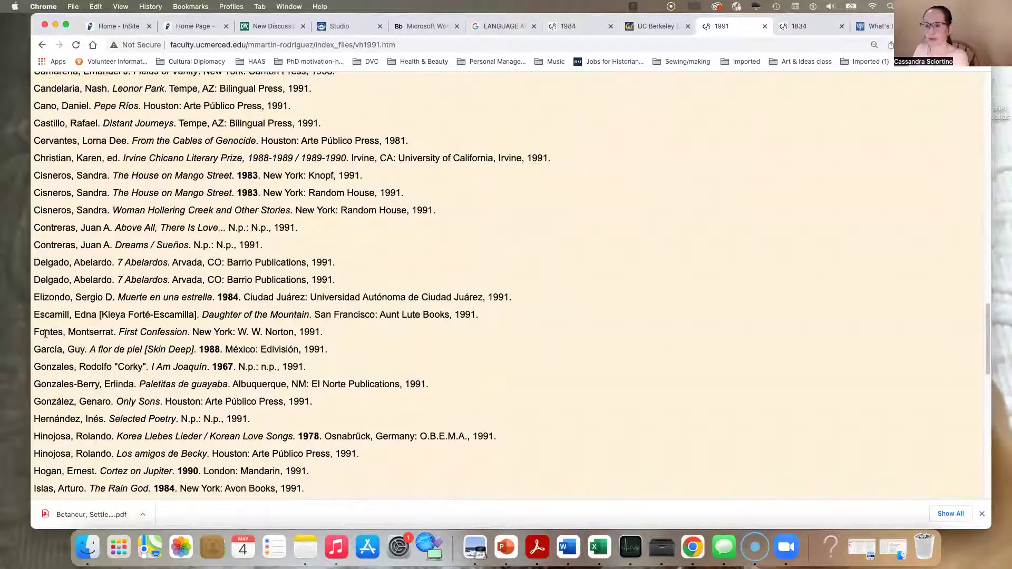
{"action": "left_click_drag", "start_coordinate": [188, 332], "coordinate": [27, 332]}
{"action": "right_click", "coordinate": [88, 332]}
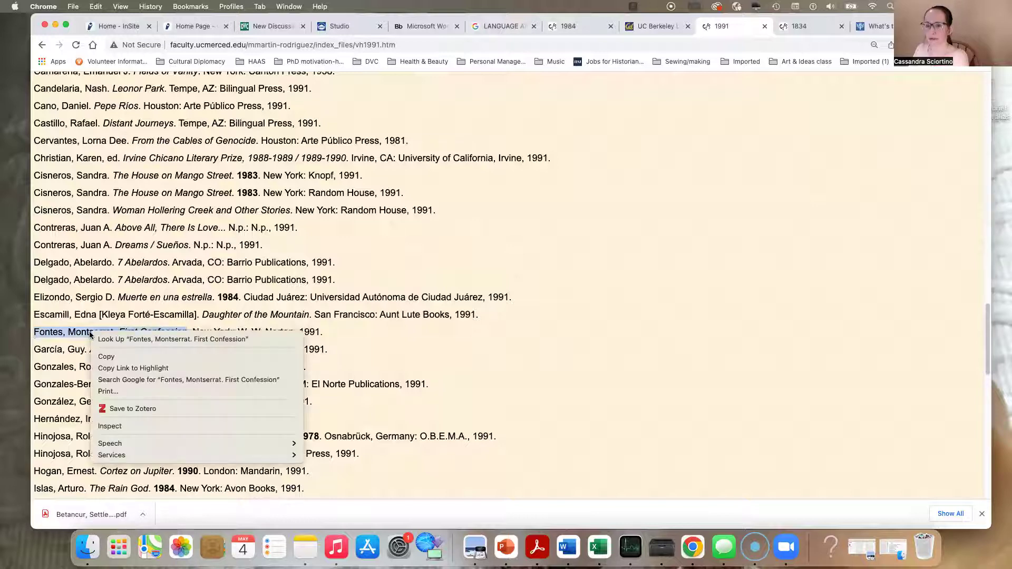
{"action": "left_click", "coordinate": [128, 358]}
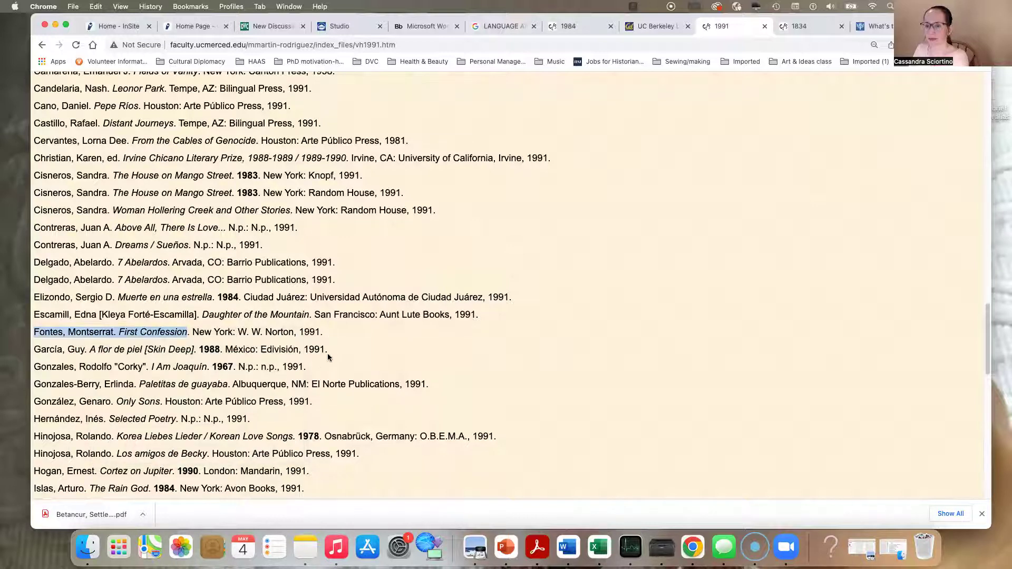
{"action": "left_click", "coordinate": [692, 551]}
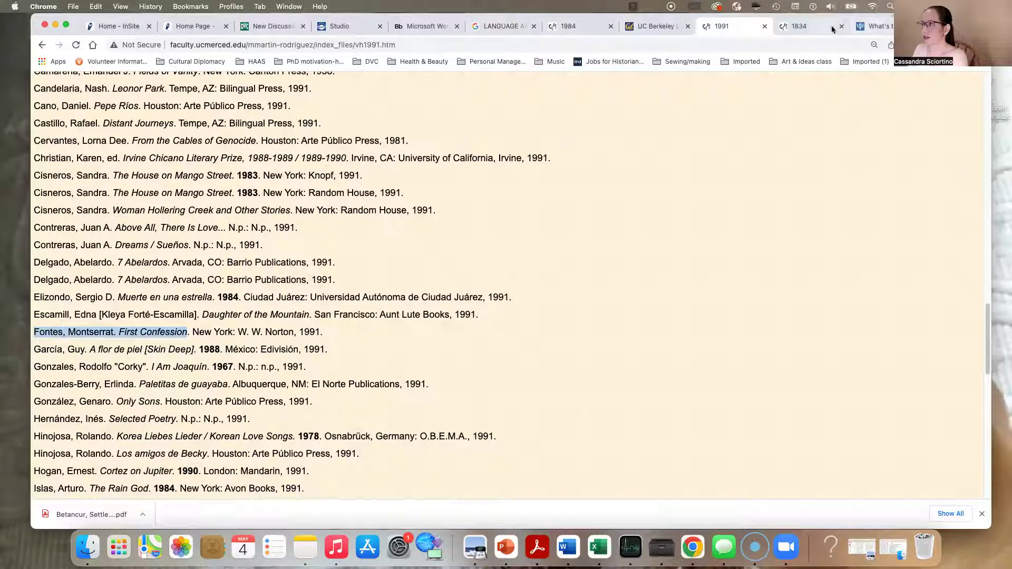
Google 'Fontes, Montserrat. First Confession' in a new tab by pasting the copied entry.
{"action": "key", "text": "super+t"}
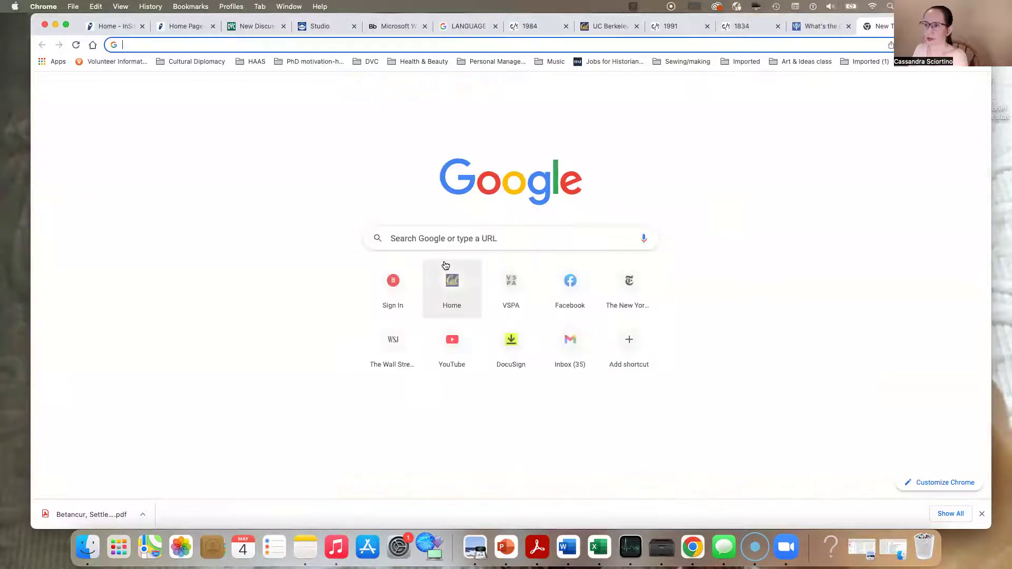
{"action": "left_click", "coordinate": [470, 238]}
{"action": "key", "text": "super+v"}
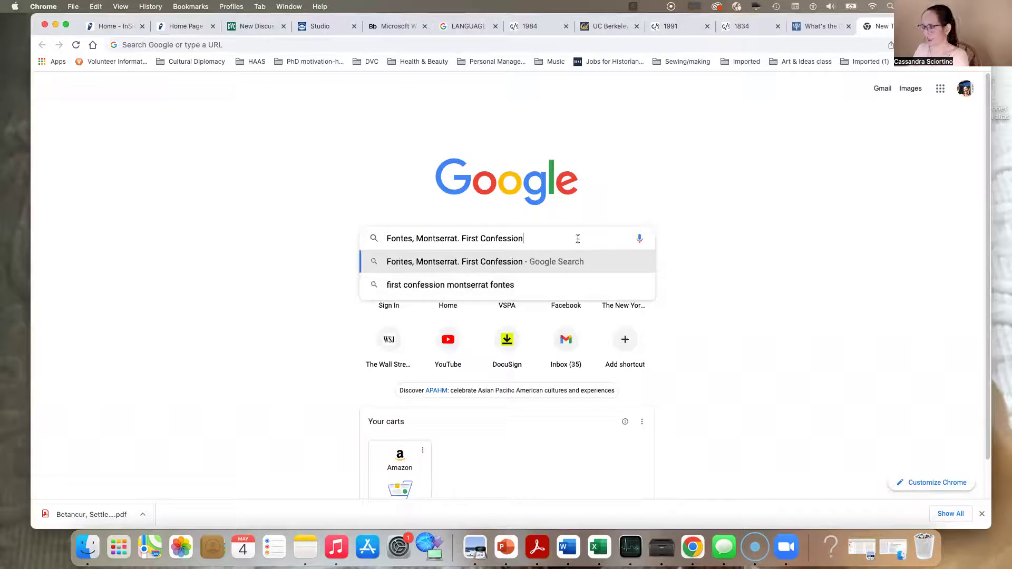
{"action": "left_click", "coordinate": [571, 264]}
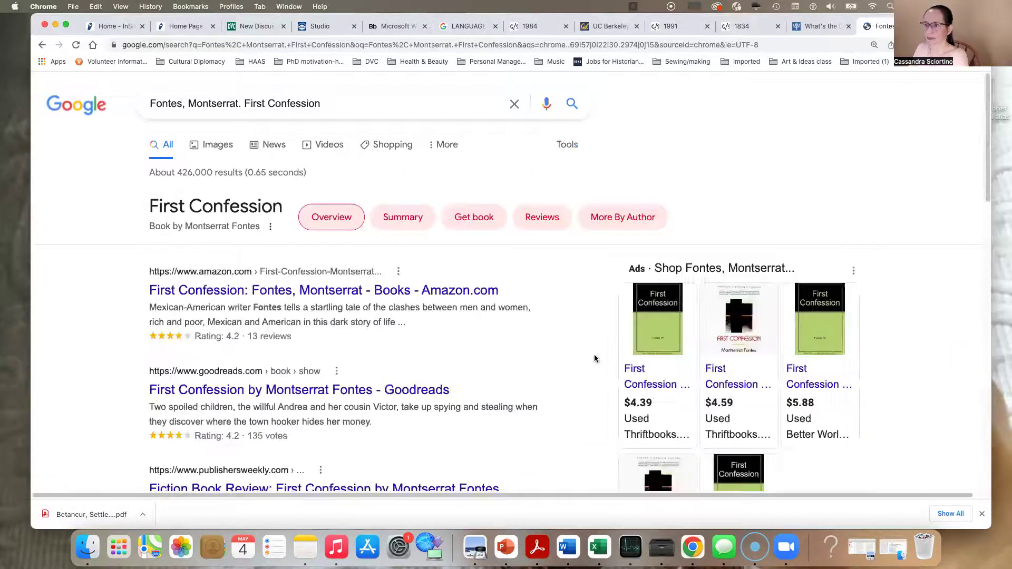
Scroll through the results: the book overview panel and the Amazon, Goodreads and publisher listings.
{"action": "scroll", "coordinate": [422, 343], "scroll_direction": "down", "scroll_amount": 1}
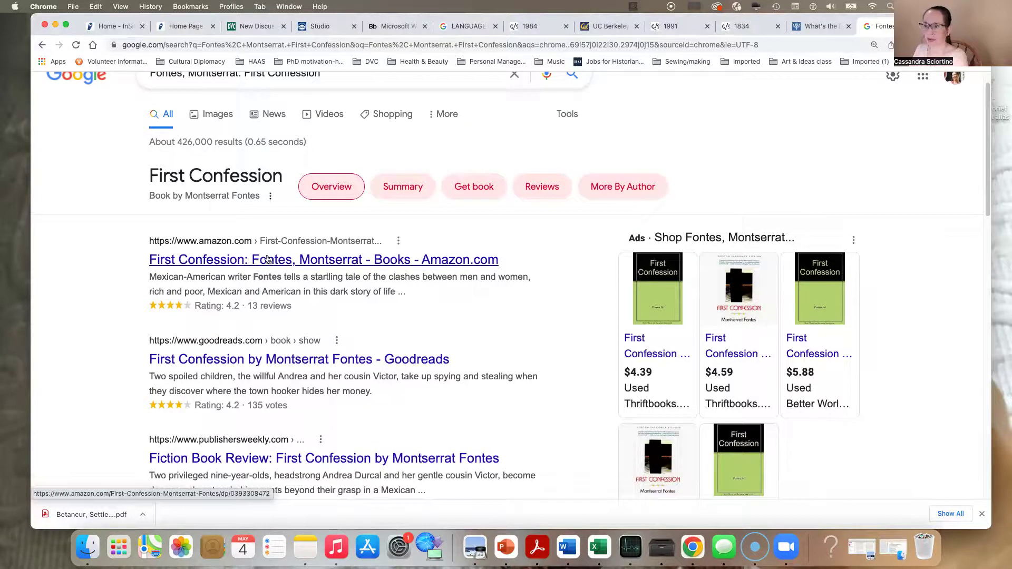
{"action": "scroll", "coordinate": [412, 352], "scroll_direction": "down", "scroll_amount": 3}
{"action": "scroll", "coordinate": [219, 328], "scroll_direction": "down", "scroll_amount": 1}
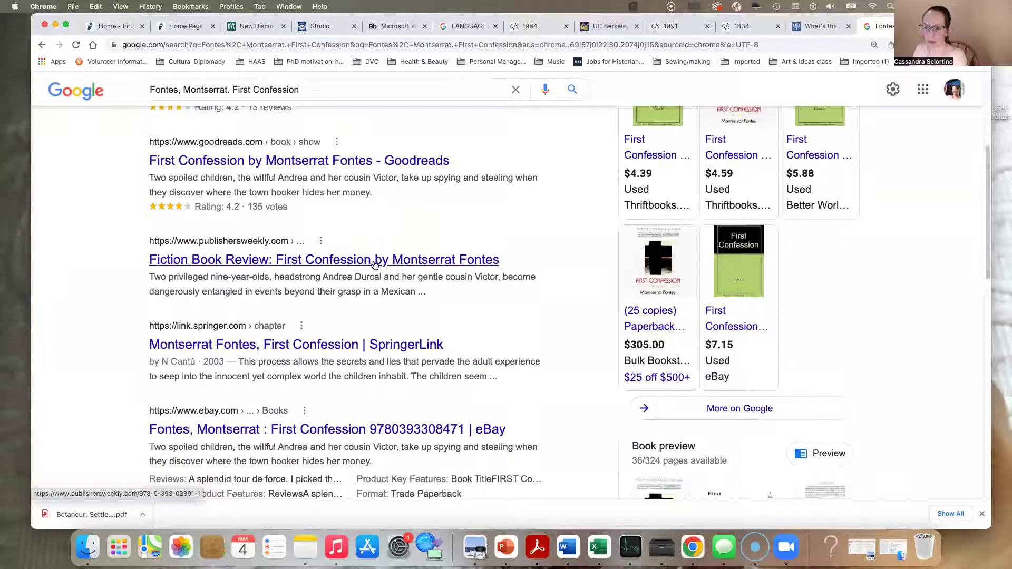
{"action": "scroll", "coordinate": [443, 365], "scroll_direction": "down", "scroll_amount": 3}
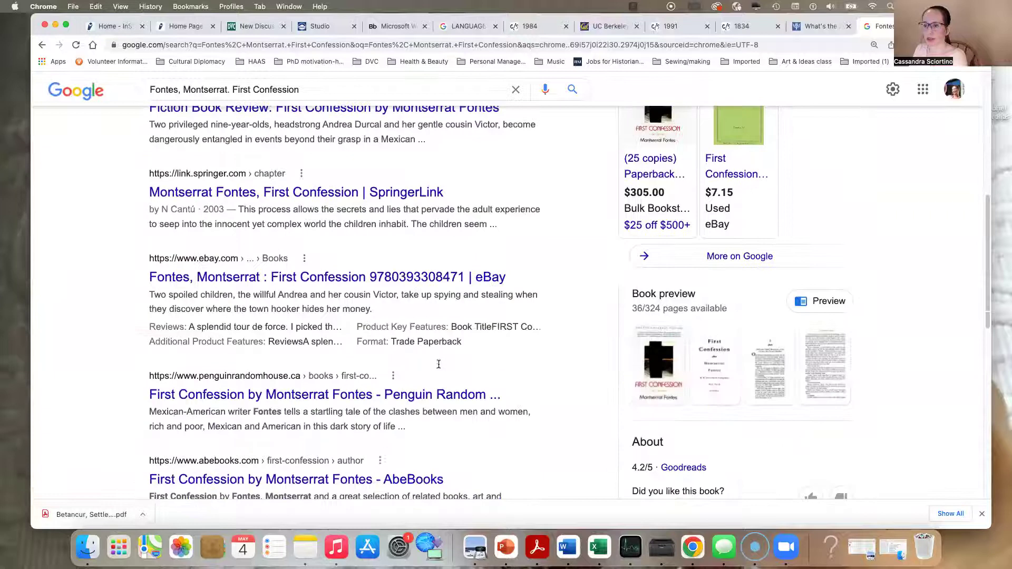
{"action": "scroll", "coordinate": [306, 373], "scroll_direction": "down", "scroll_amount": 3}
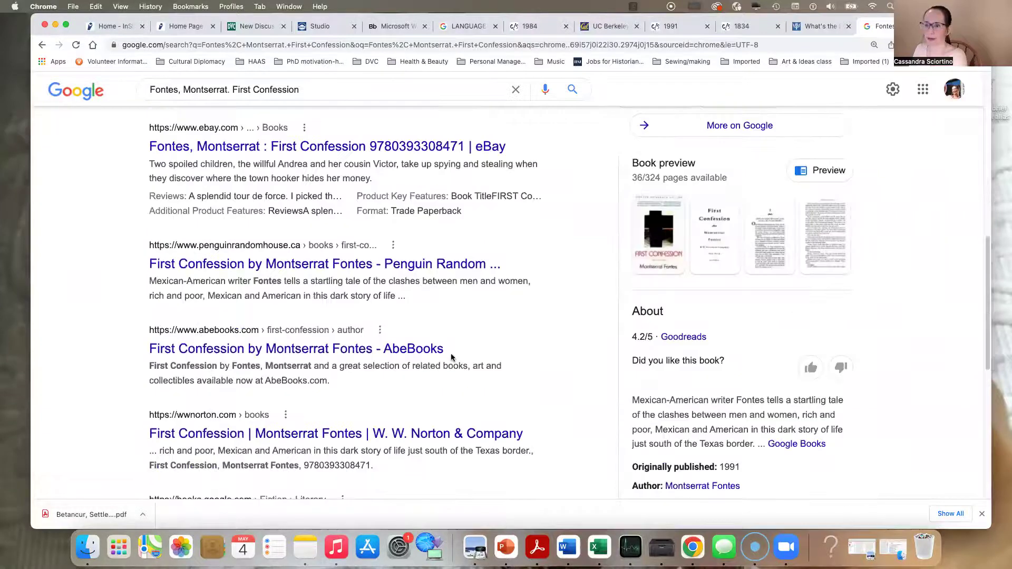
{"action": "scroll", "coordinate": [452, 359], "scroll_direction": "up", "scroll_amount": 3}
{"action": "scroll", "coordinate": [420, 370], "scroll_direction": "up", "scroll_amount": 5}
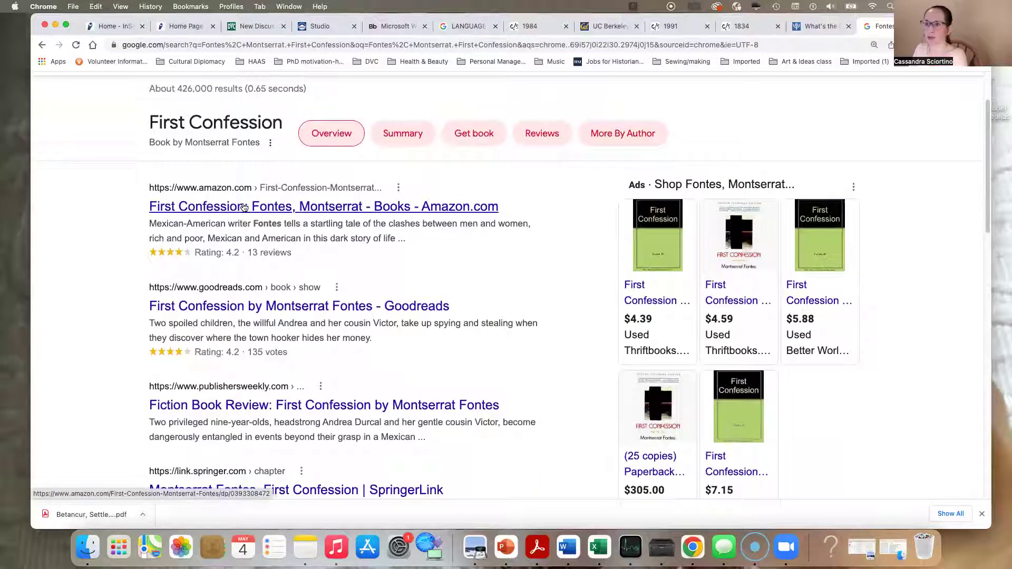
Open the Amazon First Confession paperback page and check its details: 1992, $16.95, 320 pages, W. W. Norton.
{"action": "left_click", "coordinate": [244, 205]}
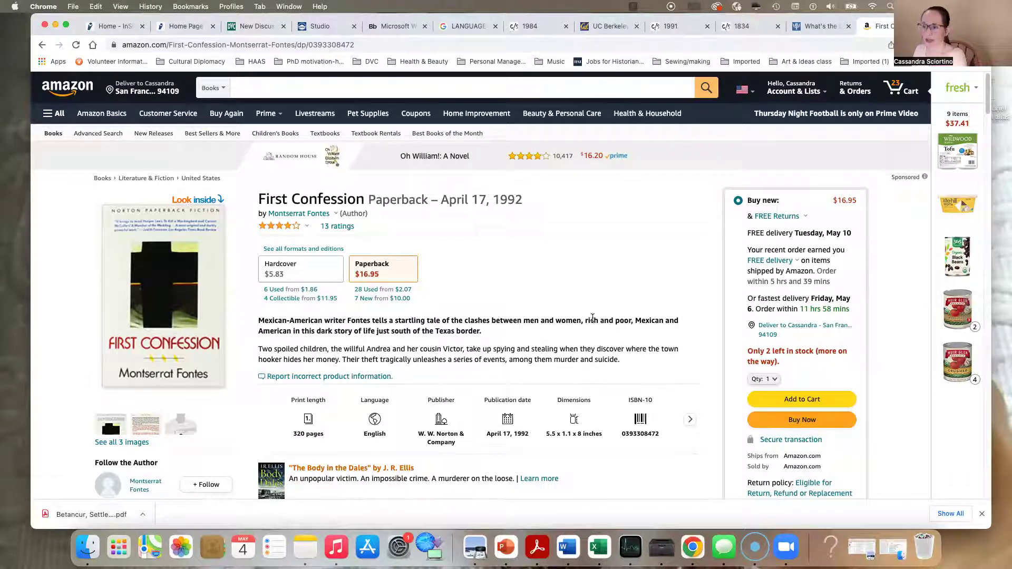
{"action": "scroll", "coordinate": [593, 318], "scroll_direction": "down", "scroll_amount": 1}
{"action": "scroll", "coordinate": [475, 327], "scroll_direction": "down", "scroll_amount": 1}
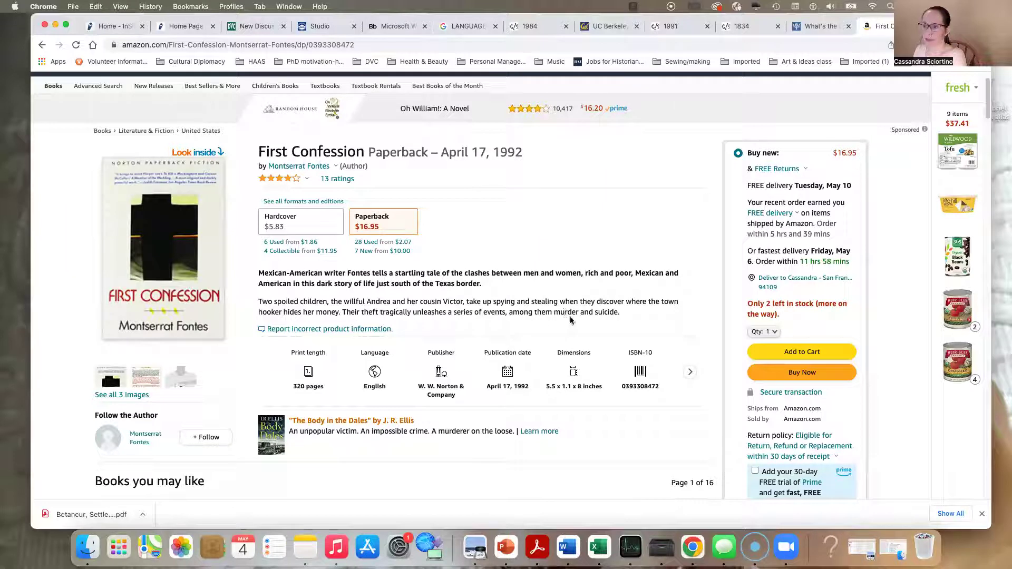
{"action": "scroll", "coordinate": [544, 320], "scroll_direction": "down", "scroll_amount": 1}
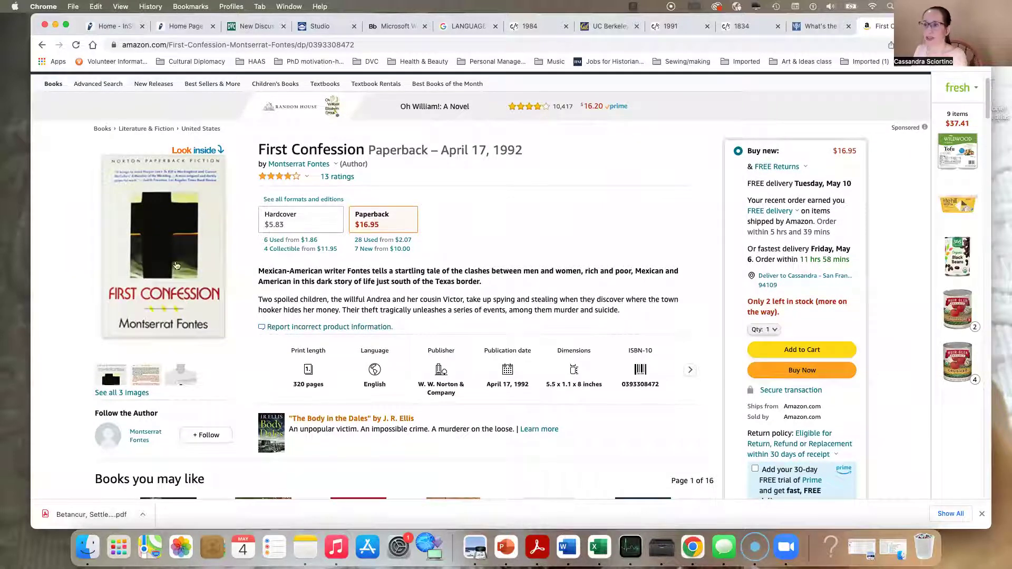
{"action": "scroll", "coordinate": [504, 269], "scroll_direction": "down", "scroll_amount": 1}
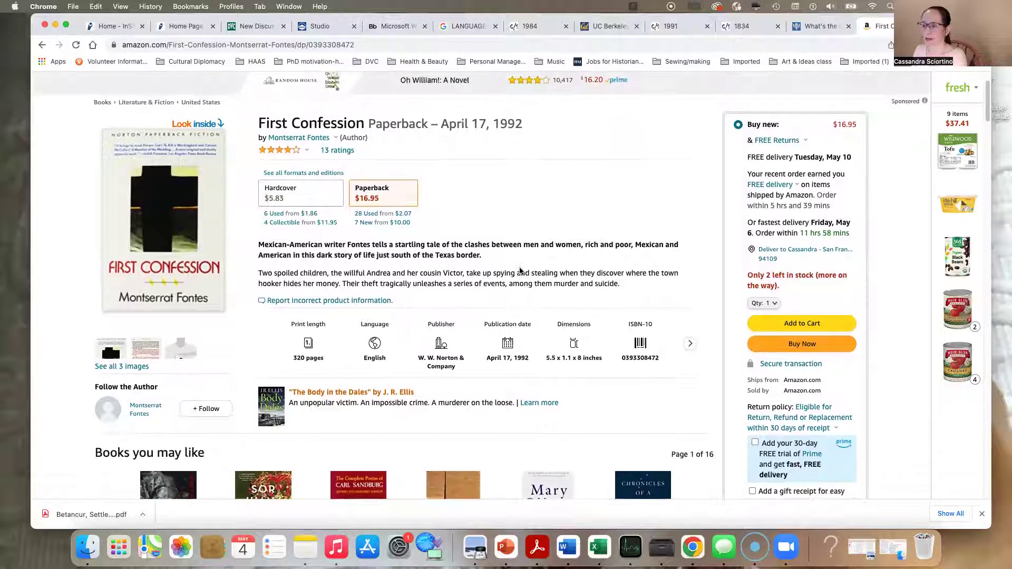
{"action": "scroll", "coordinate": [520, 270], "scroll_direction": "up", "scroll_amount": 3}
Read the First Confession Look Inside preview through chapter 1 to page 5, then close it.
{"action": "left_click", "coordinate": [202, 186]}
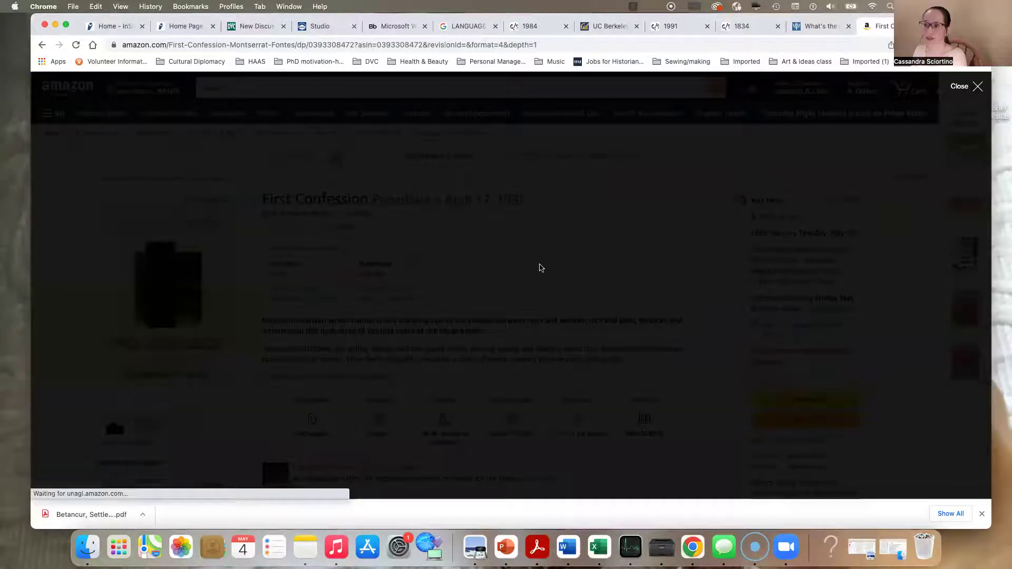
{"action": "scroll", "coordinate": [547, 270], "scroll_direction": "down", "scroll_amount": 10}
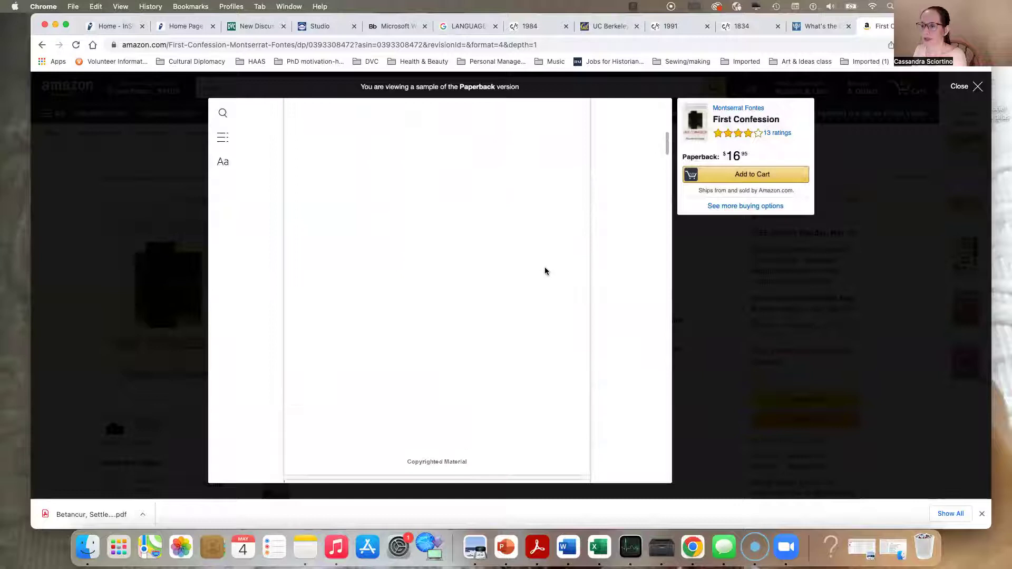
{"action": "scroll", "coordinate": [545, 271], "scroll_direction": "down", "scroll_amount": 5}
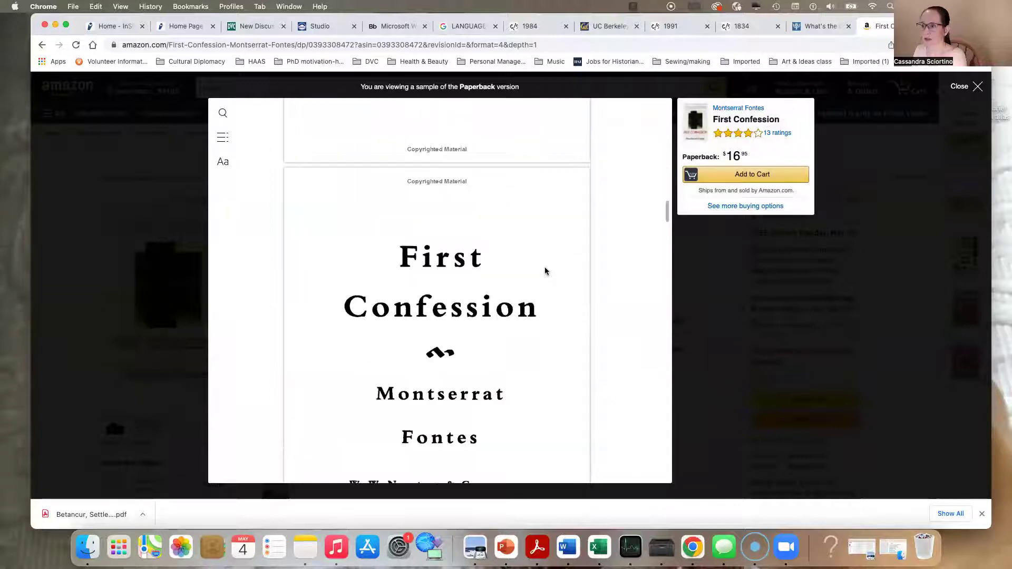
{"action": "scroll", "coordinate": [545, 270], "scroll_direction": "down", "scroll_amount": 10}
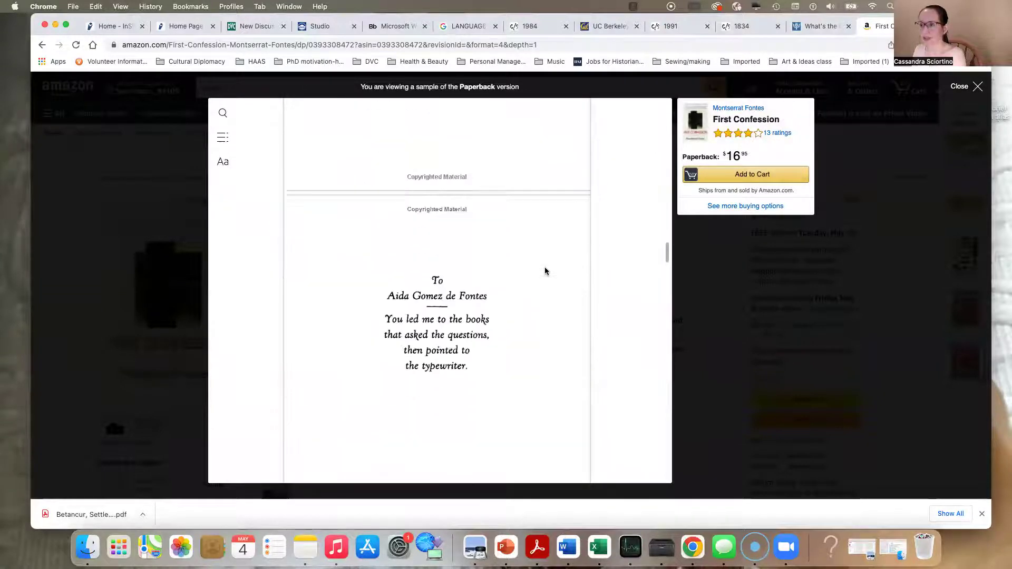
{"action": "scroll", "coordinate": [546, 271], "scroll_direction": "down", "scroll_amount": 10}
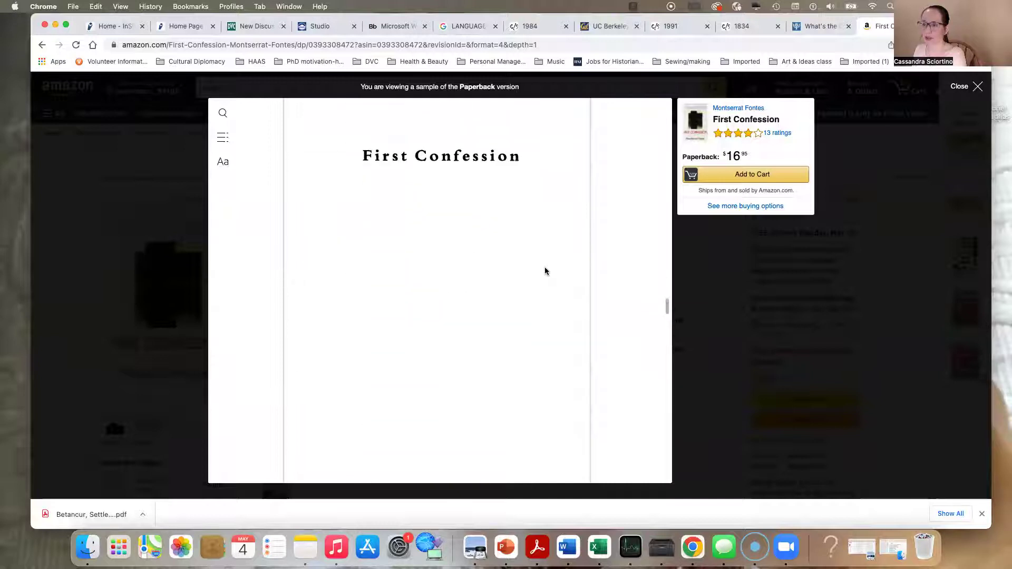
{"action": "scroll", "coordinate": [546, 271], "scroll_direction": "down", "scroll_amount": 8}
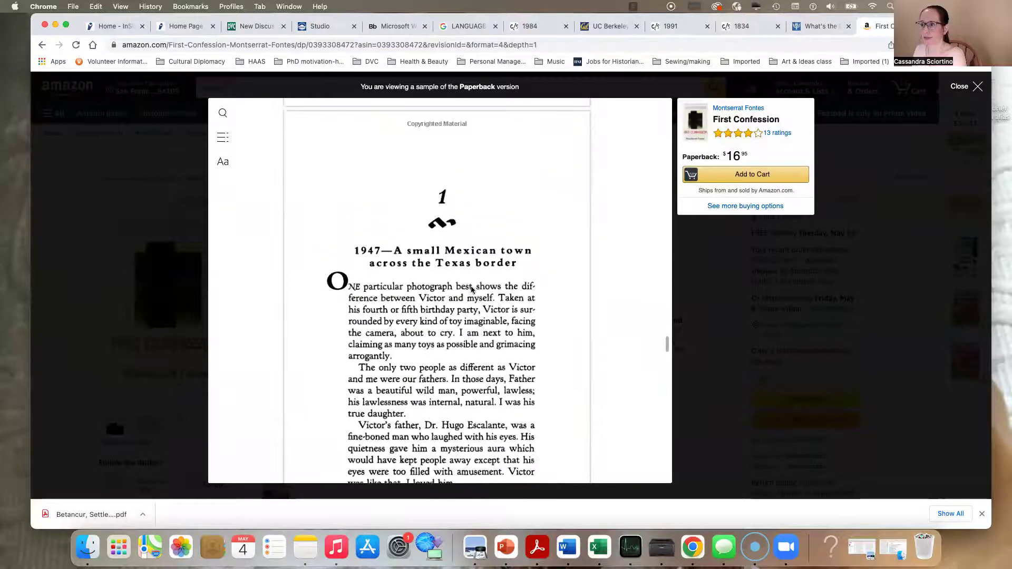
{"action": "scroll", "coordinate": [466, 273], "scroll_direction": "down", "scroll_amount": 10}
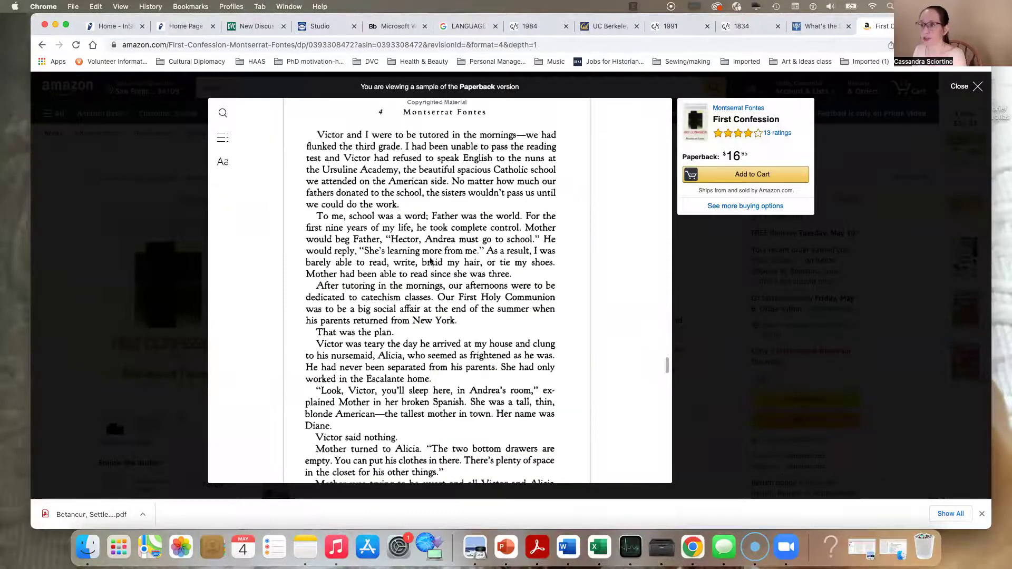
{"action": "scroll", "coordinate": [436, 261], "scroll_direction": "down", "scroll_amount": 8}
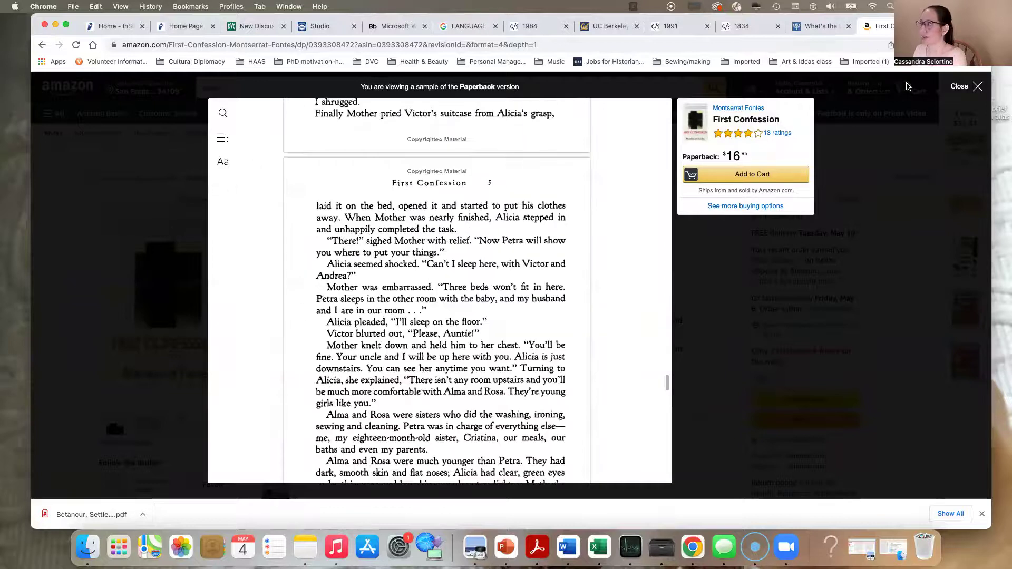
{"action": "left_click", "coordinate": [978, 86]}
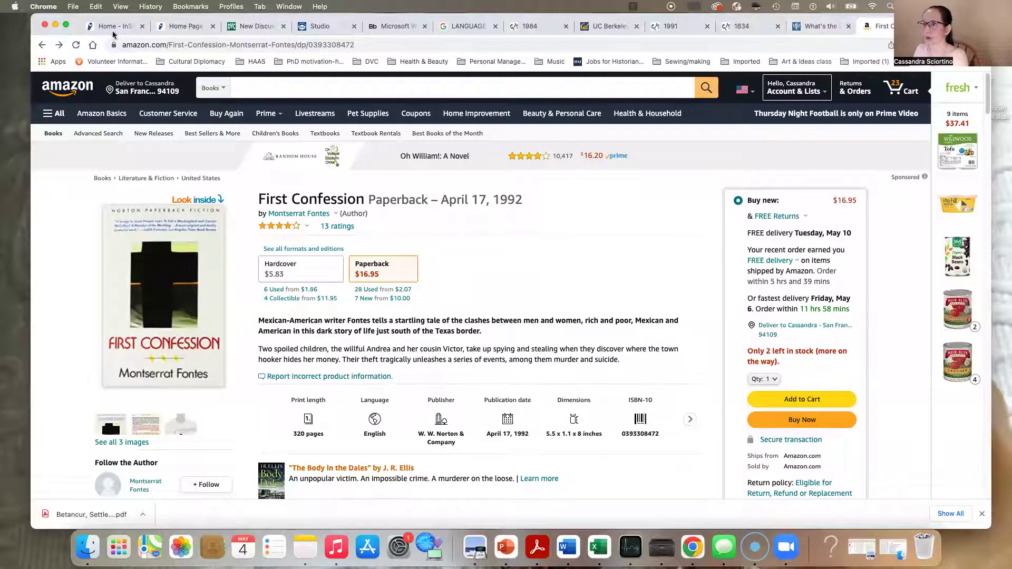
Go back twice to the blank tab, then switch to the 1991 page tab.
{"action": "left_click", "coordinate": [41, 45]}
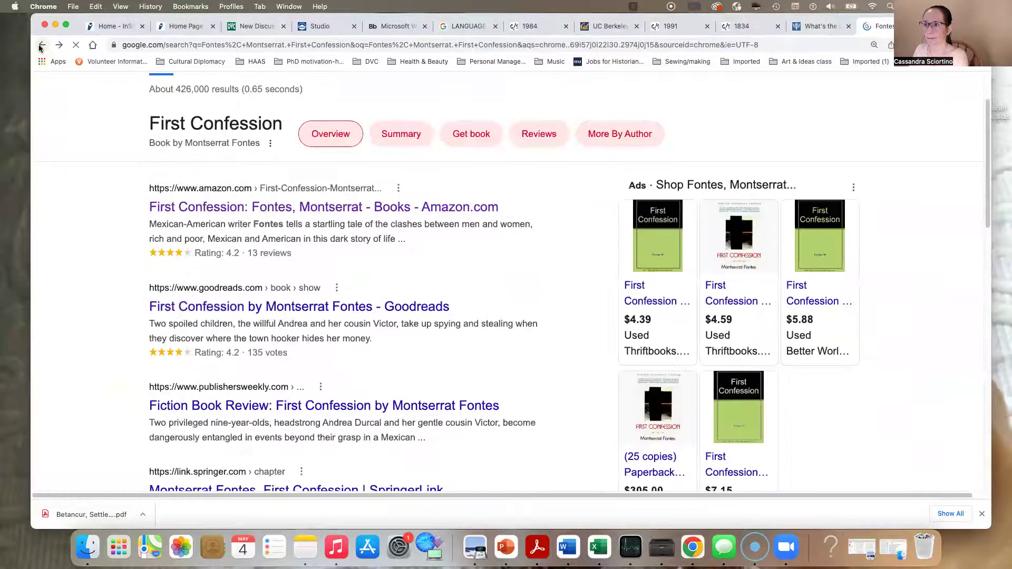
{"action": "left_click", "coordinate": [40, 46]}
{"action": "left_click_drag", "start_coordinate": [665, 30], "coordinate": [676, 79]}
{"action": "left_click", "coordinate": [677, 77]}
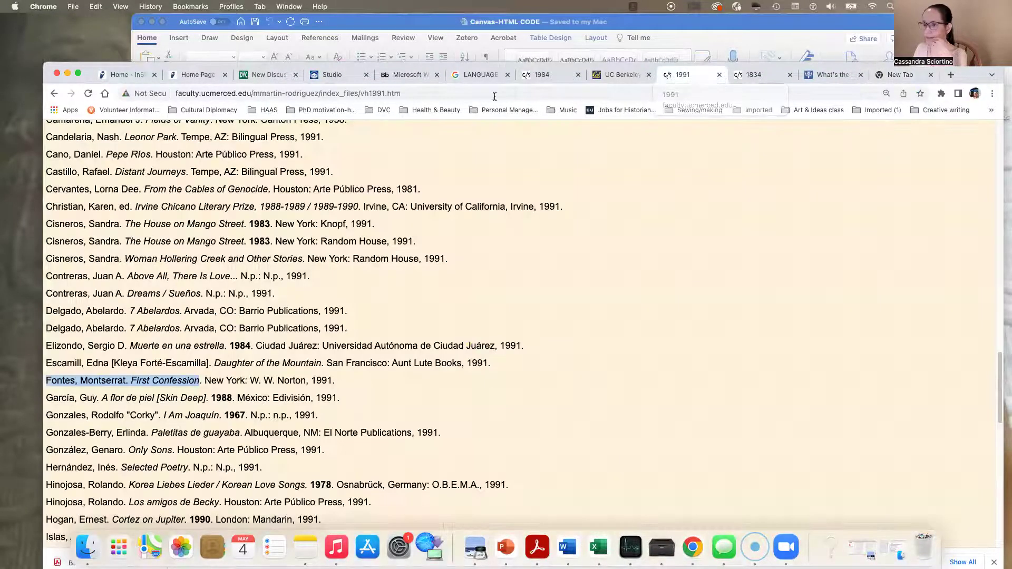
Find First Confession in the 1991 cover grid and screen-capture its cover.
{"action": "scroll", "coordinate": [495, 258], "scroll_direction": "up", "scroll_amount": 15}
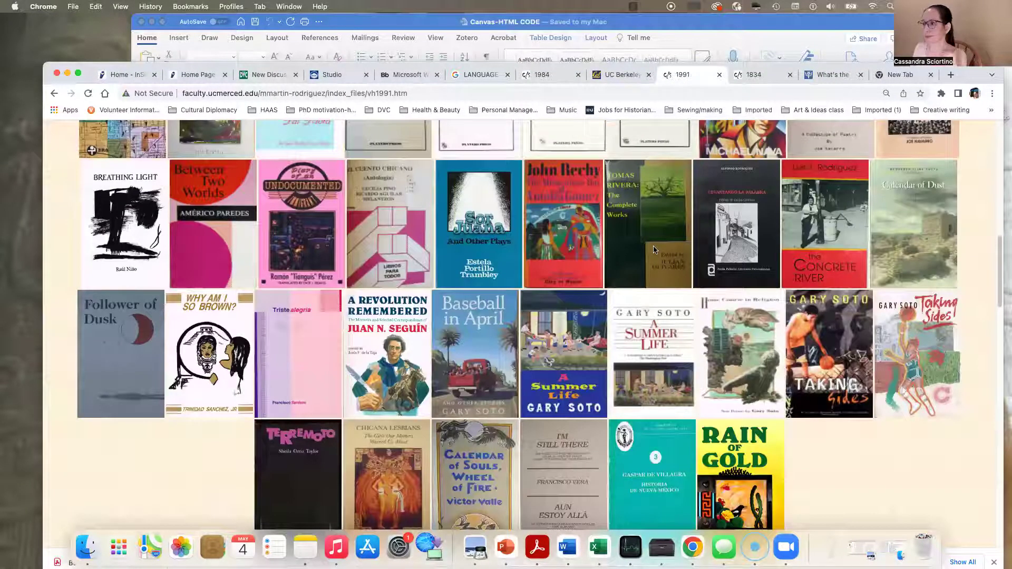
{"action": "scroll", "coordinate": [654, 249], "scroll_direction": "up", "scroll_amount": 3}
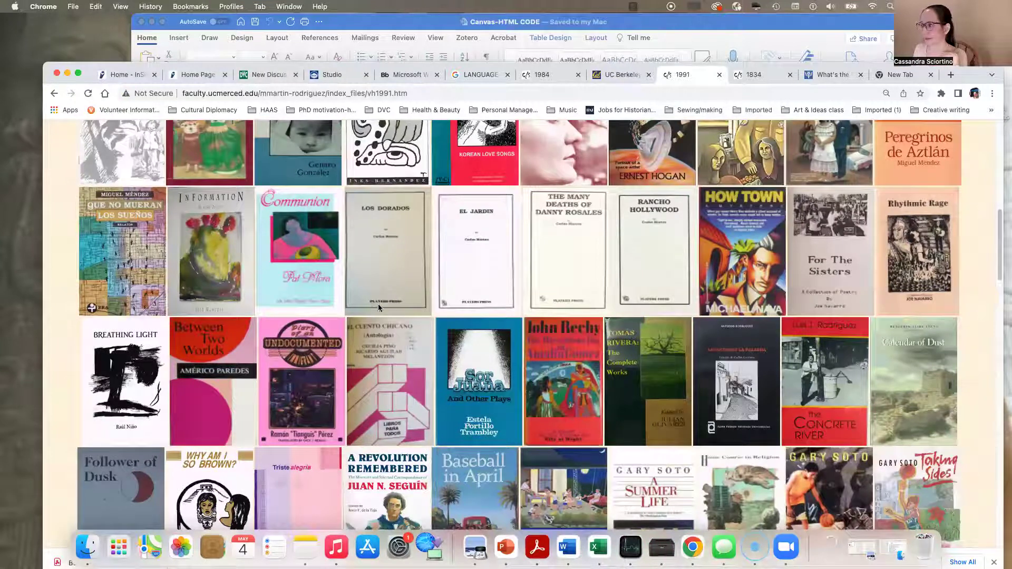
{"action": "scroll", "coordinate": [375, 305], "scroll_direction": "up", "scroll_amount": 3}
{"action": "scroll", "coordinate": [569, 298], "scroll_direction": "down", "scroll_amount": 2}
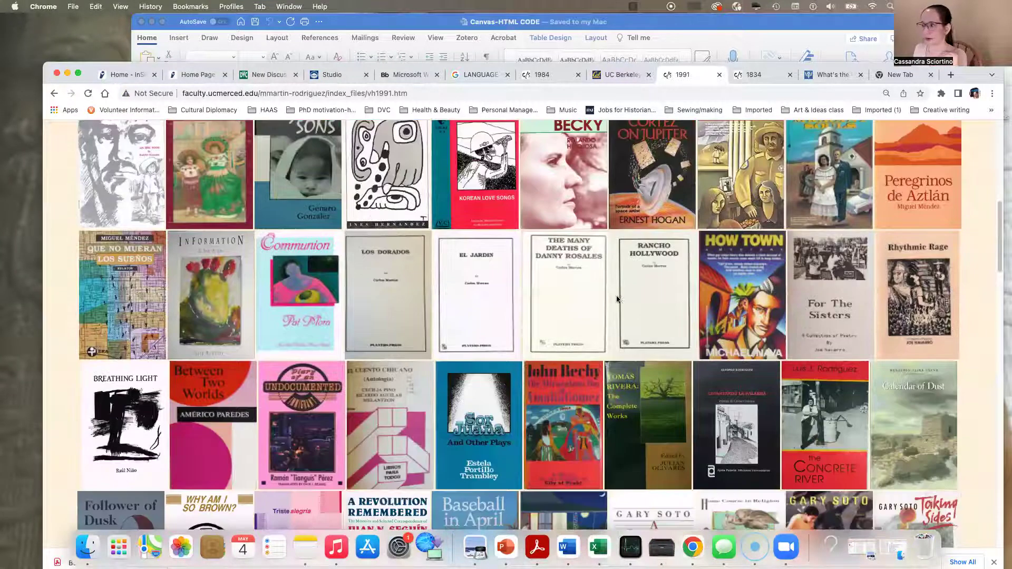
{"action": "scroll", "coordinate": [733, 319], "scroll_direction": "up", "scroll_amount": 5}
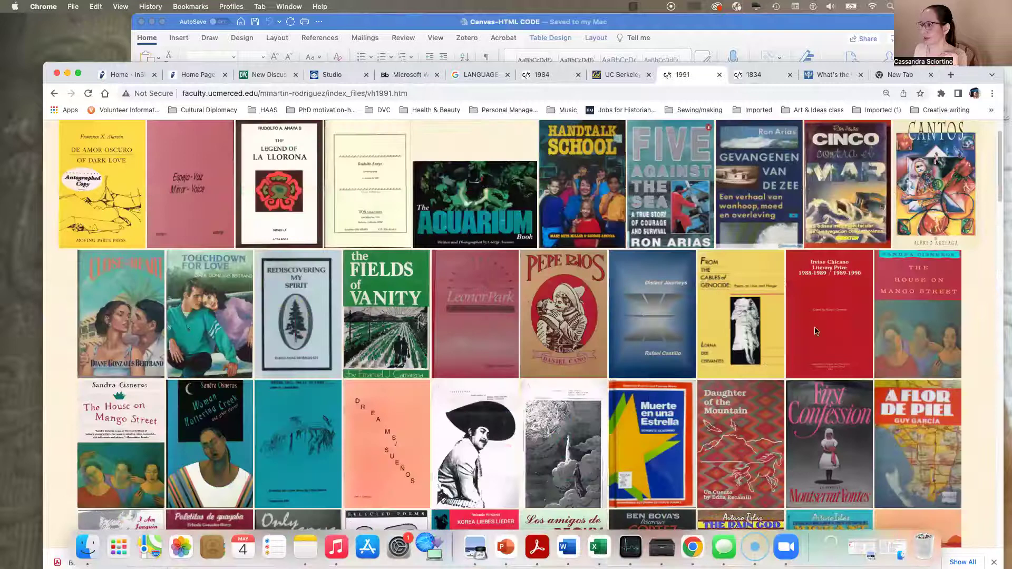
{"action": "scroll", "coordinate": [820, 287], "scroll_direction": "down", "scroll_amount": 3}
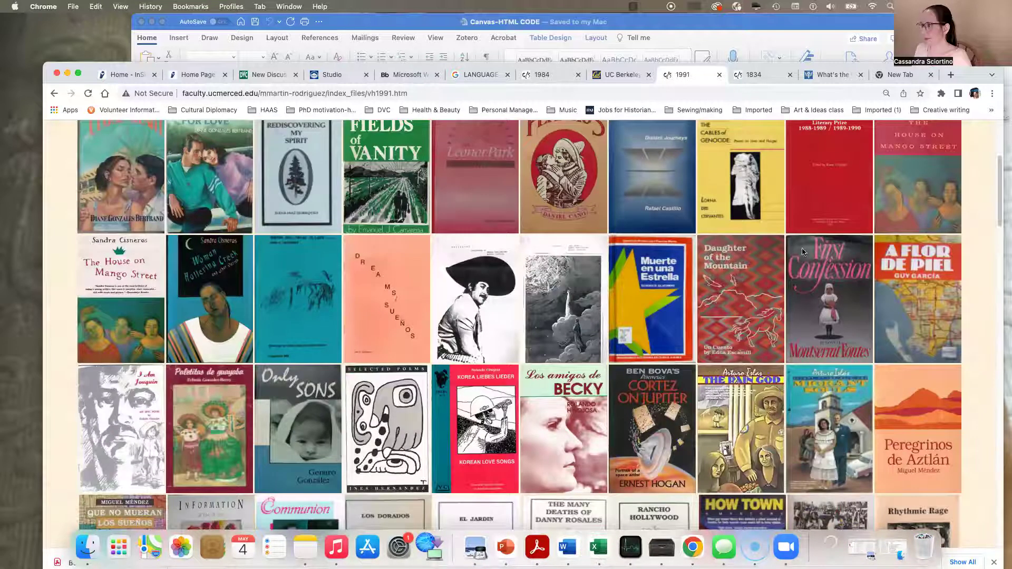
{"action": "scroll", "coordinate": [826, 271], "scroll_direction": "down", "scroll_amount": 1}
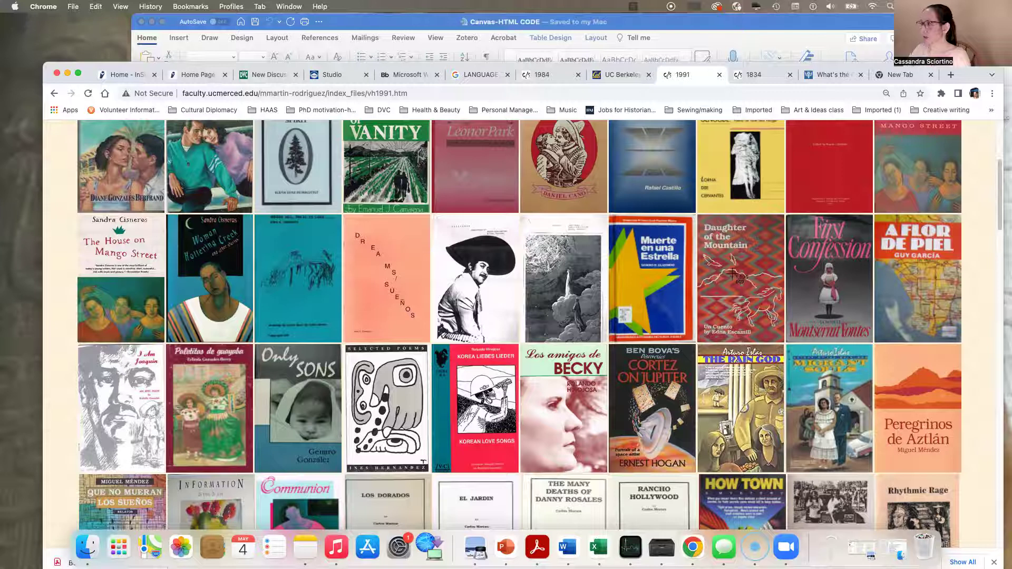
{"action": "left_click_drag", "start_coordinate": [784, 210], "coordinate": [875, 343]}
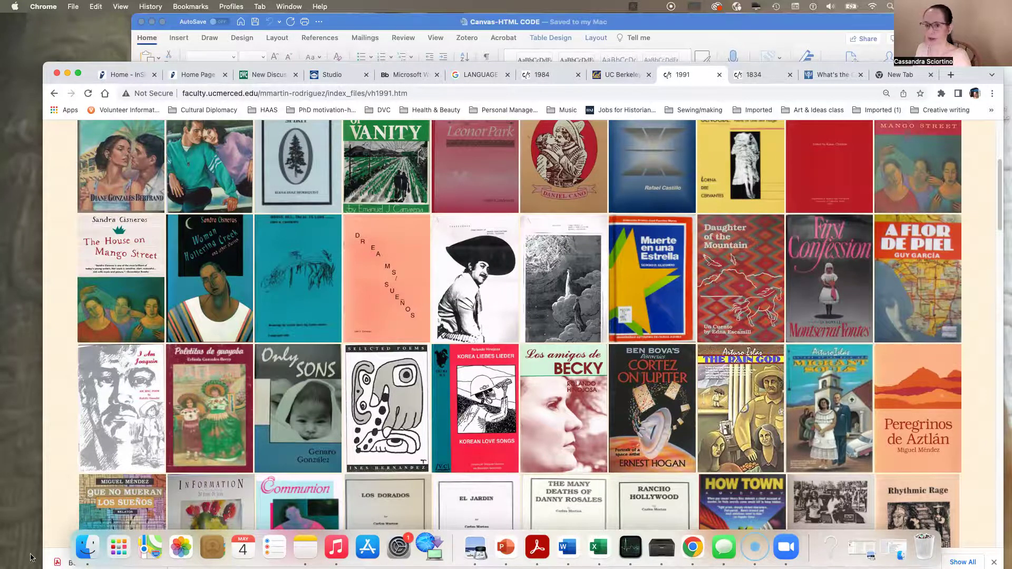
Return to the New Discussion draft in Canvas and save it.
{"action": "left_click", "coordinate": [263, 75]}
{"action": "scroll", "coordinate": [409, 393], "scroll_direction": "down", "scroll_amount": 15}
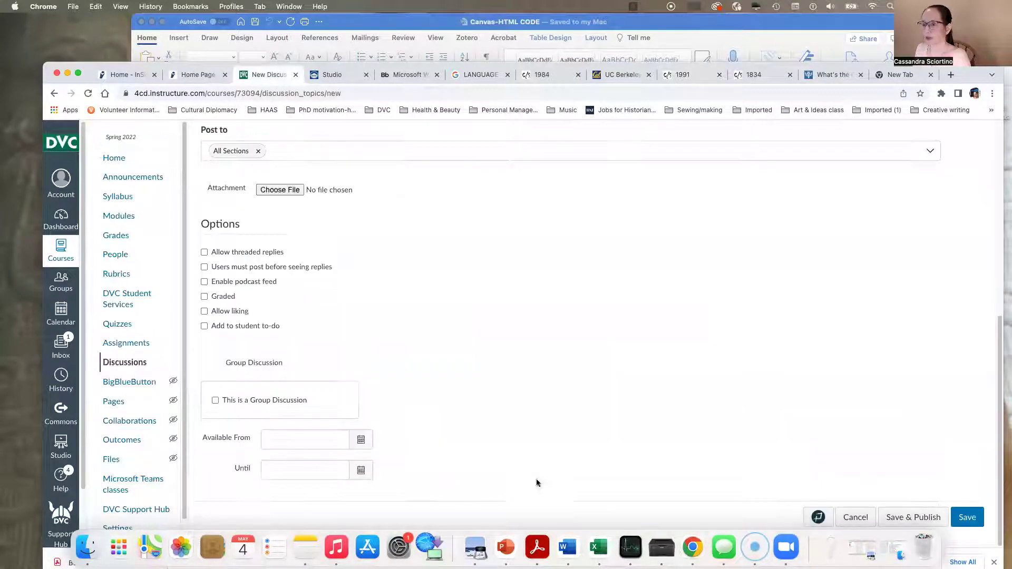
{"action": "scroll", "coordinate": [504, 381], "scroll_direction": "up", "scroll_amount": 5}
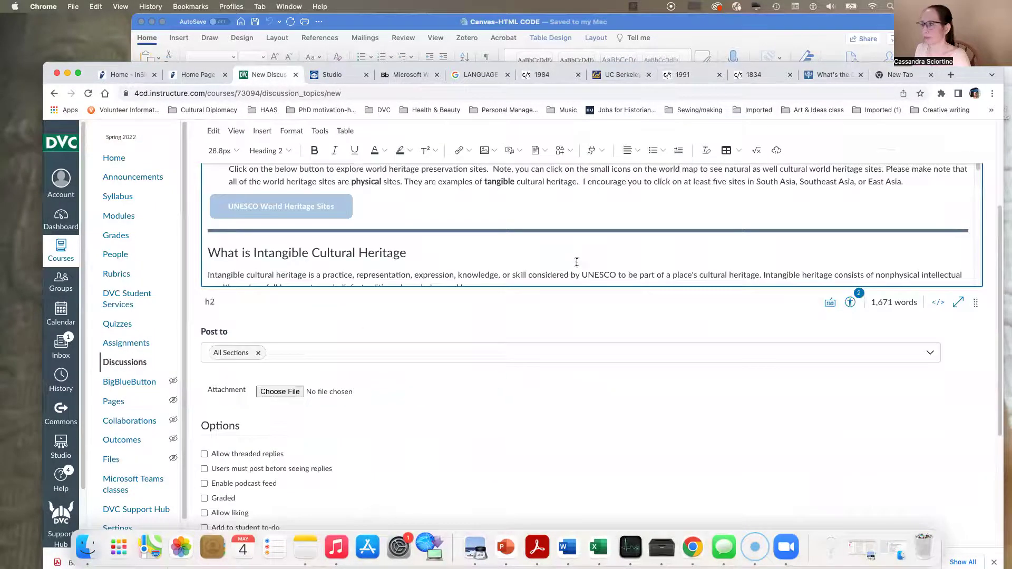
{"action": "scroll", "coordinate": [577, 261], "scroll_direction": "down", "scroll_amount": 3}
{"action": "scroll", "coordinate": [520, 344], "scroll_direction": "down", "scroll_amount": 4}
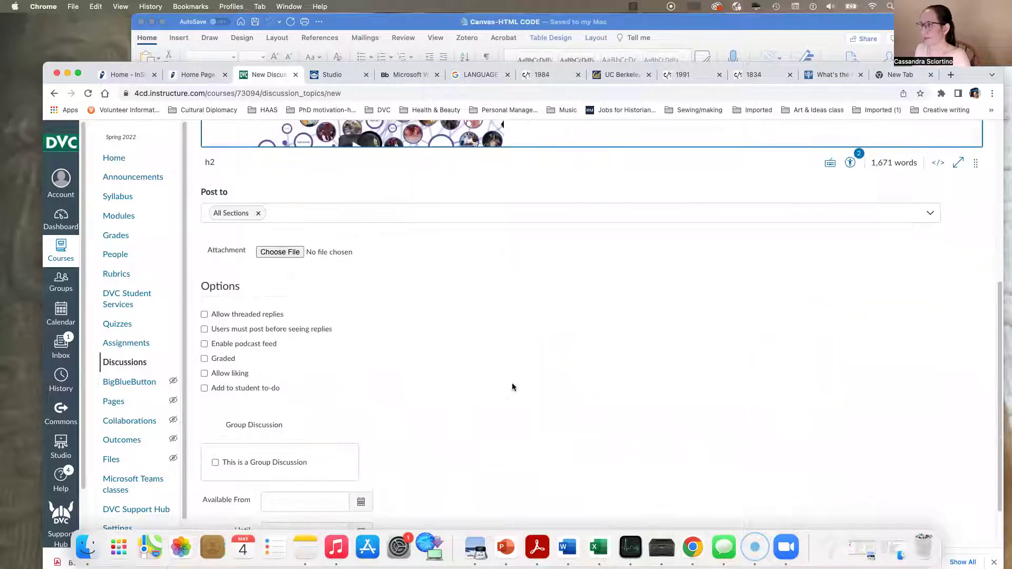
{"action": "scroll", "coordinate": [468, 403], "scroll_direction": "up", "scroll_amount": 3}
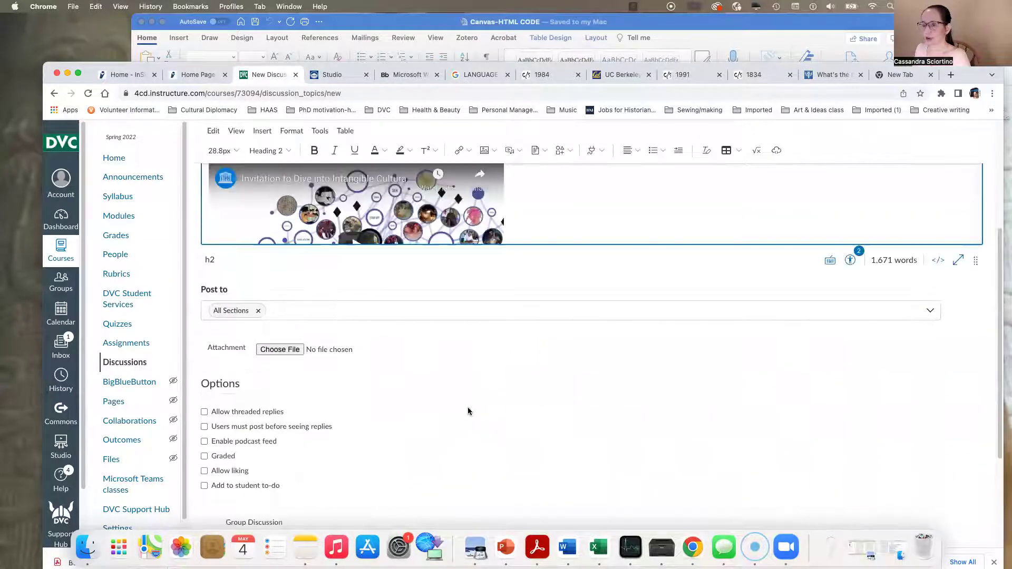
{"action": "scroll", "coordinate": [501, 406], "scroll_direction": "down", "scroll_amount": 3}
{"action": "left_click", "coordinate": [964, 519]}
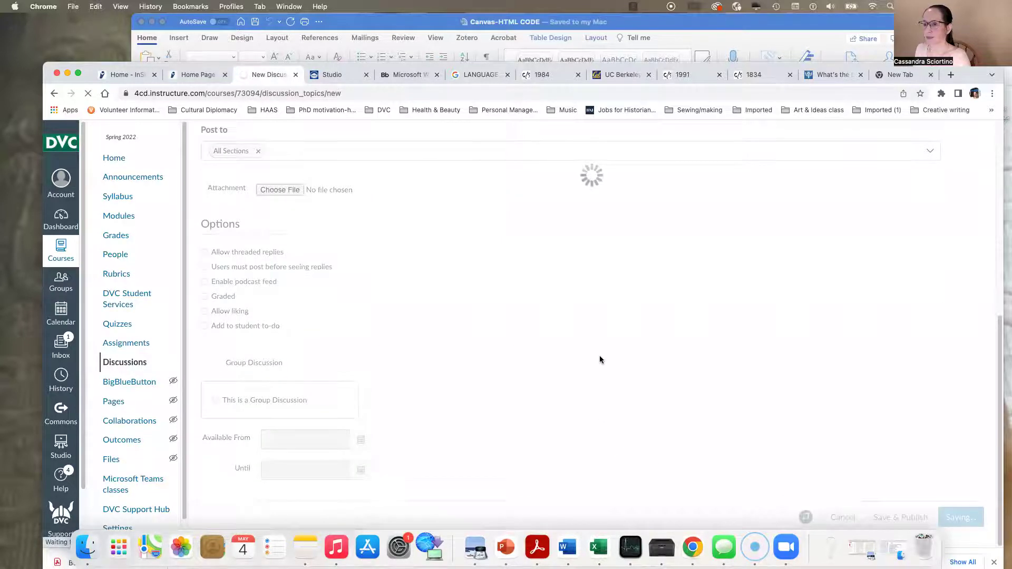
Start a reply to the discussion and bring up the Upload Image dialog in its editor.
{"action": "scroll", "coordinate": [653, 416], "scroll_direction": "down", "scroll_amount": 15}
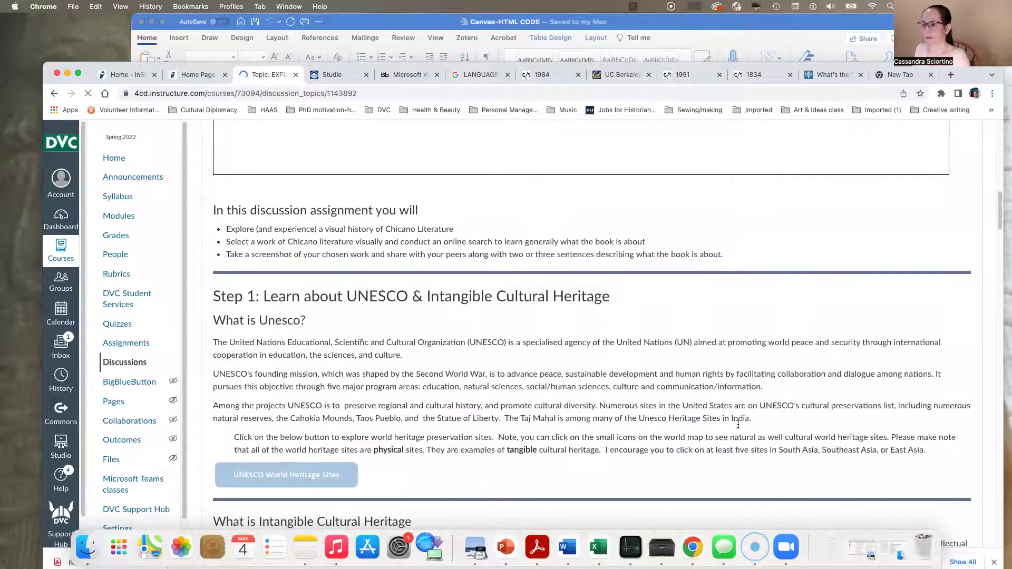
{"action": "scroll", "coordinate": [740, 453], "scroll_direction": "down", "scroll_amount": 10}
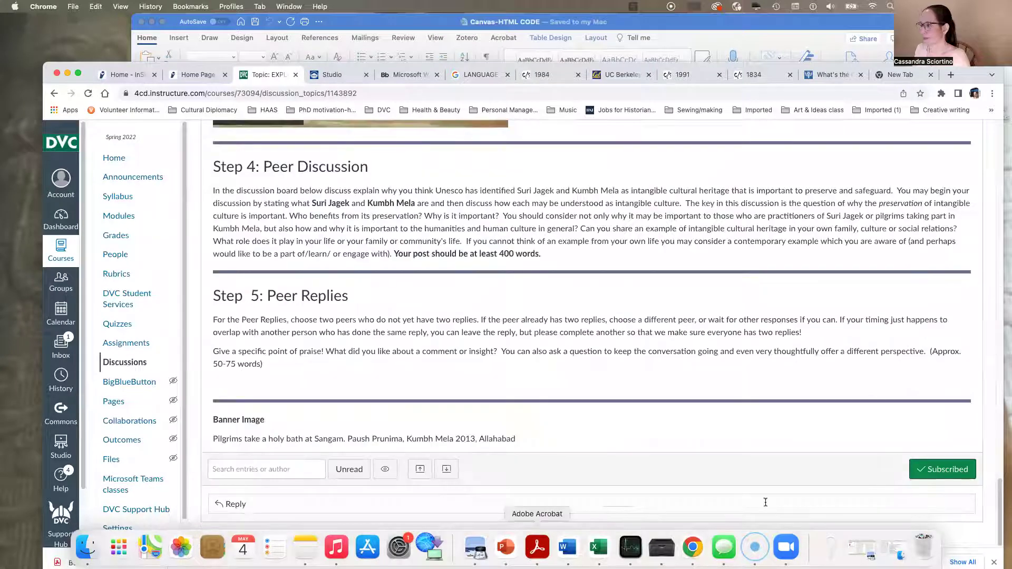
{"action": "left_click", "coordinate": [232, 506]}
{"action": "scroll", "coordinate": [755, 435], "scroll_direction": "down", "scroll_amount": 5}
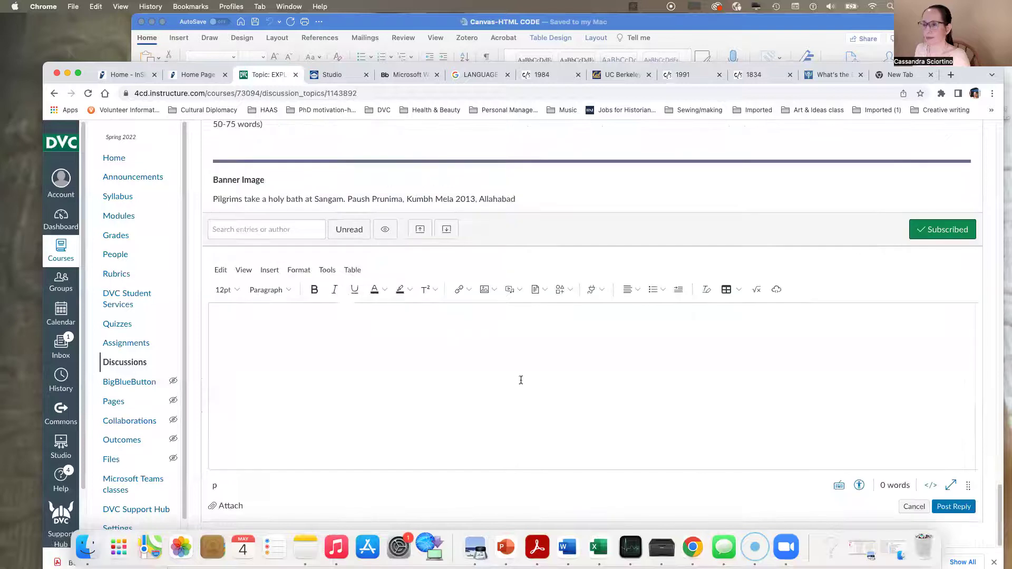
{"action": "left_click_drag", "start_coordinate": [515, 200], "coordinate": [201, 181]}
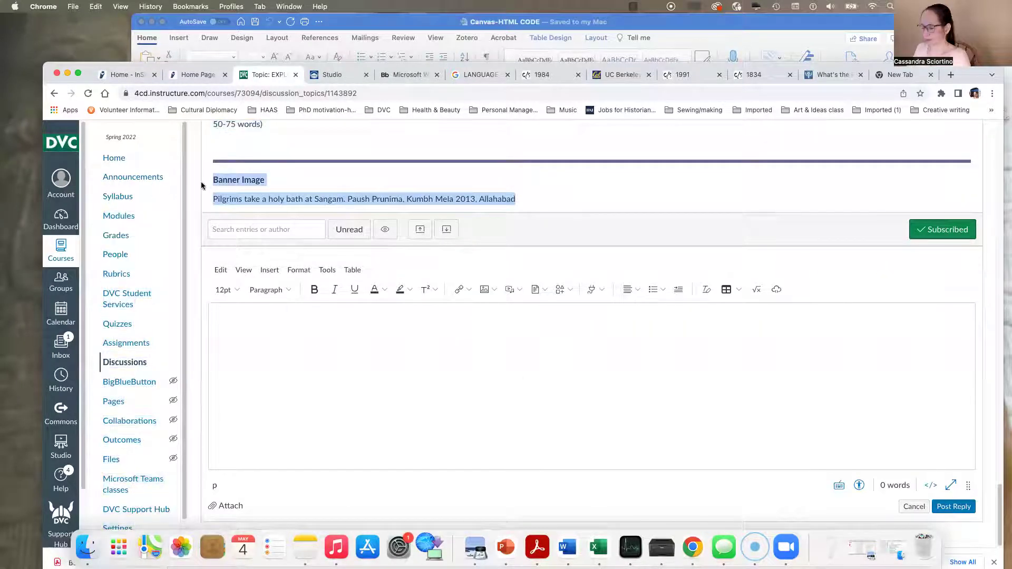
{"action": "left_click", "coordinate": [322, 338]}
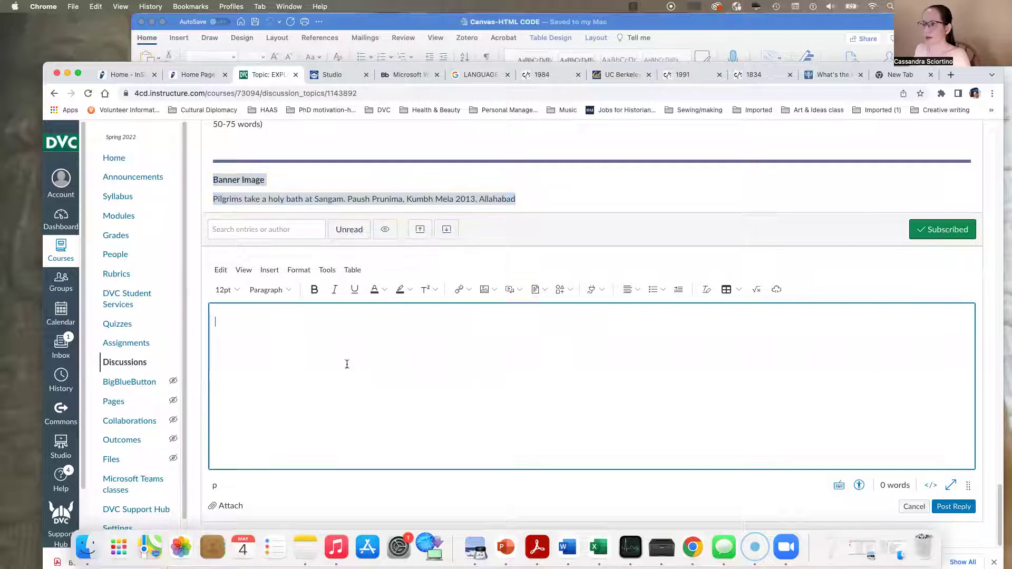
{"action": "left_click", "coordinate": [493, 289]}
Upload the latest screenshot and insert the First Confession cover into the reply.
{"action": "left_click", "coordinate": [498, 310]}
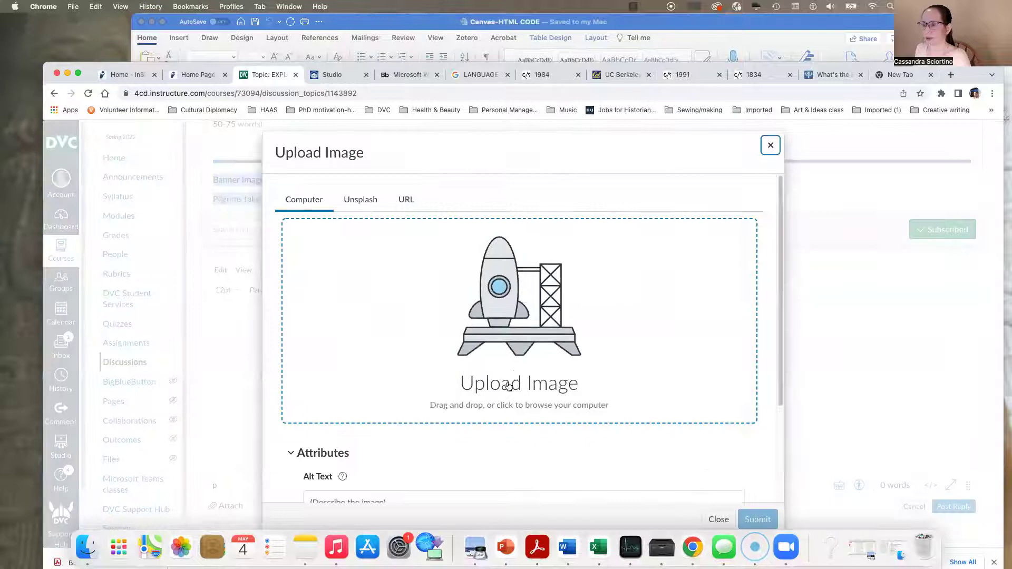
{"action": "left_click", "coordinate": [730, 396]}
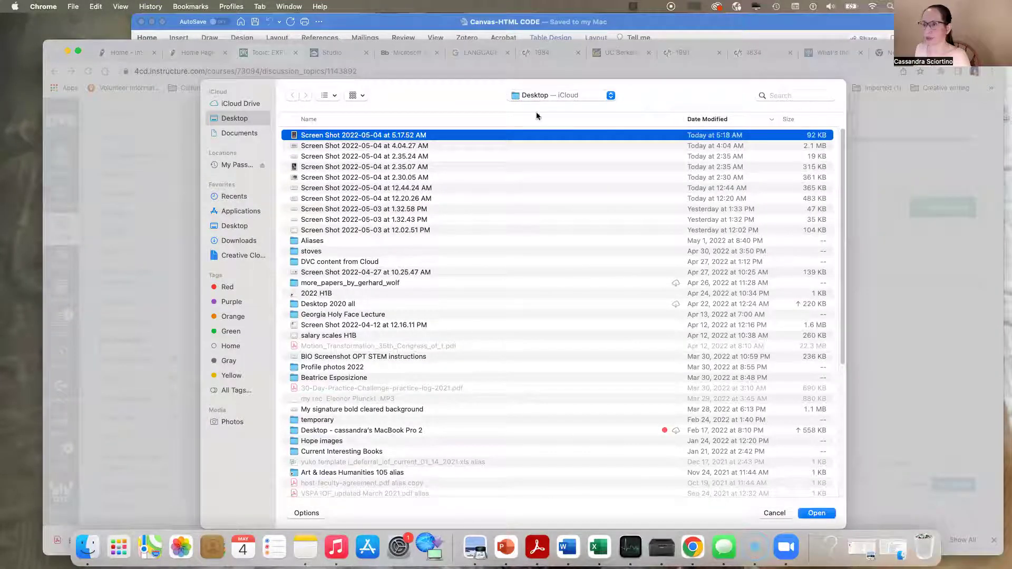
{"action": "left_click", "coordinate": [817, 513]}
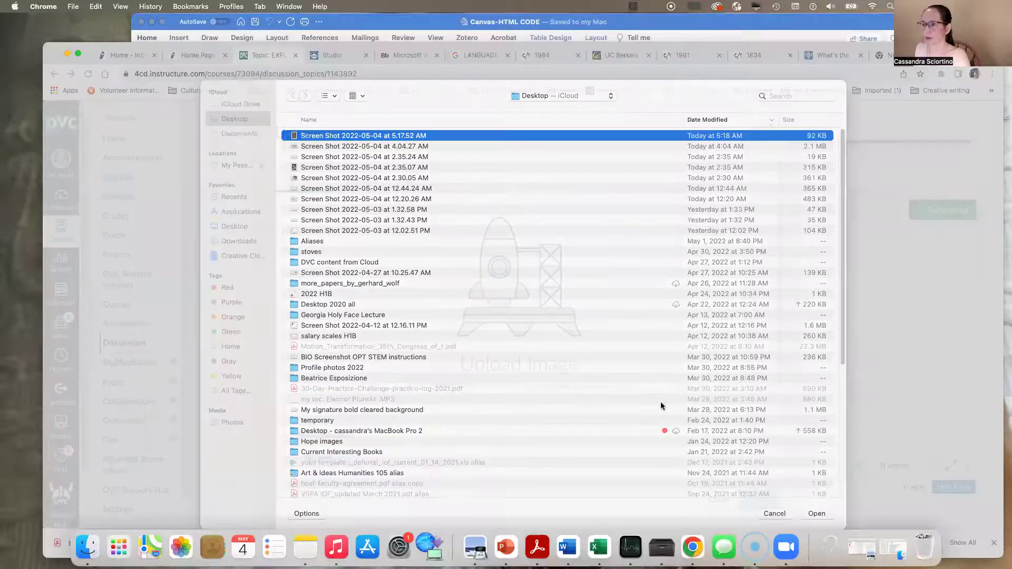
{"action": "scroll", "coordinate": [606, 486], "scroll_direction": "down", "scroll_amount": 2}
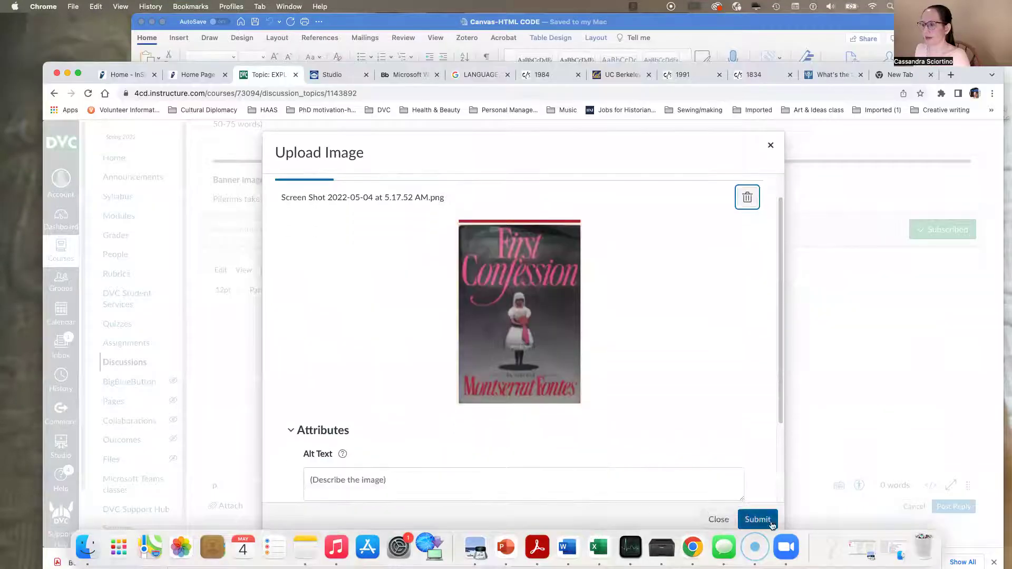
{"action": "left_click", "coordinate": [757, 518]}
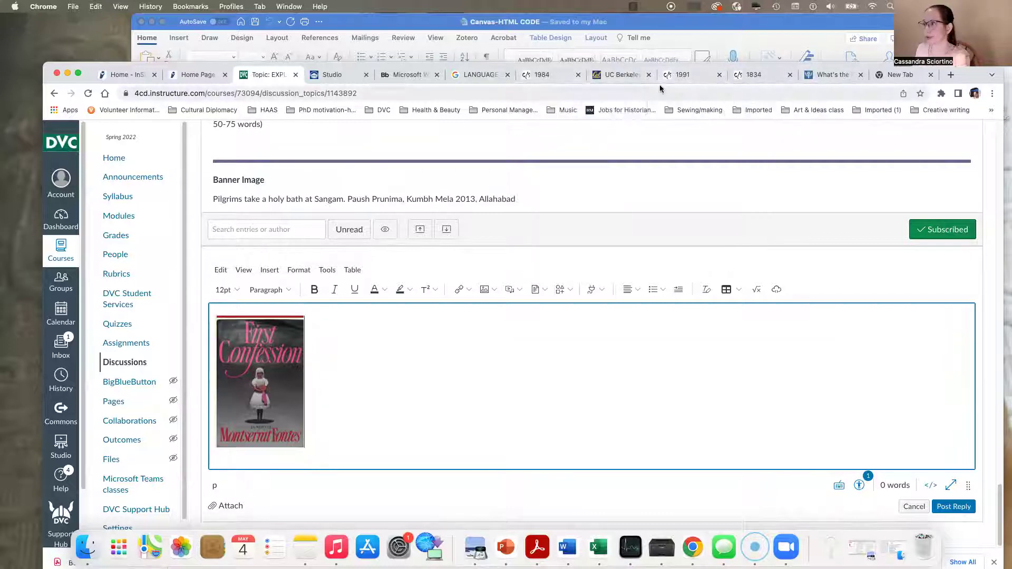
{"action": "left_click", "coordinate": [696, 82]}
Return to the Home year grid and open the 1834 page for Zavala's Viage a los Estados-Unidos.
{"action": "scroll", "coordinate": [480, 299], "scroll_direction": "up", "scroll_amount": 5}
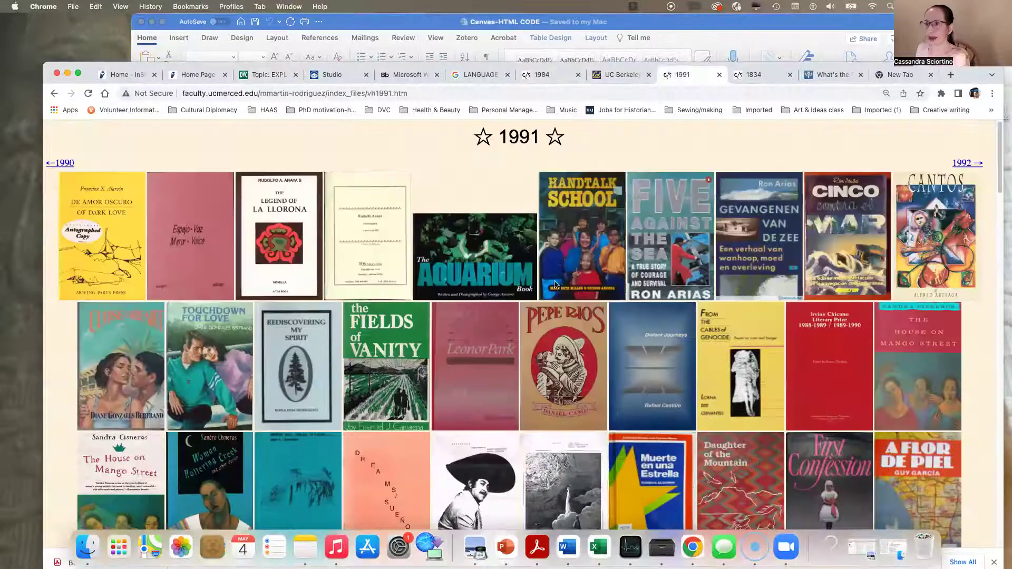
{"action": "scroll", "coordinate": [602, 305], "scroll_direction": "down", "scroll_amount": 10}
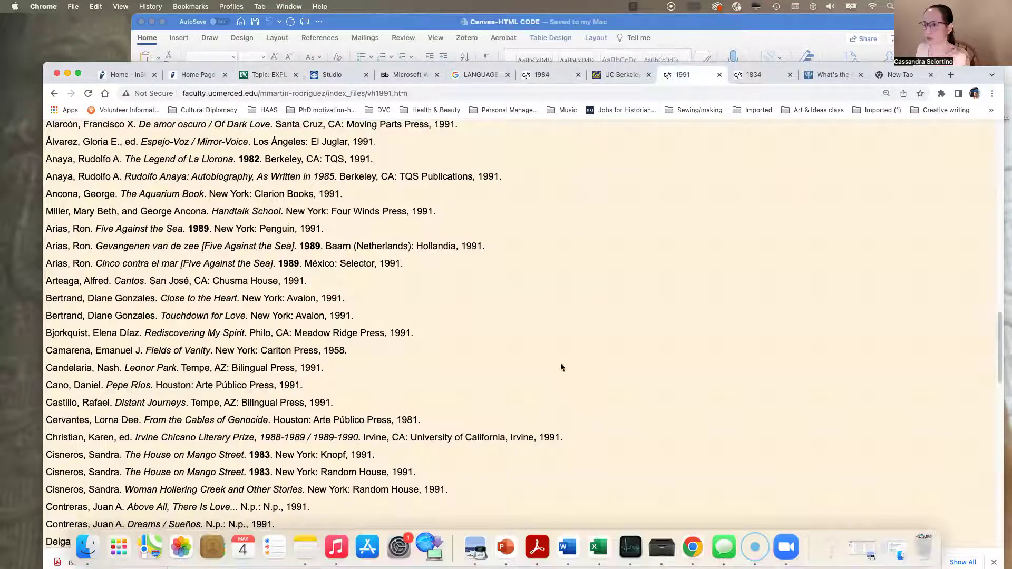
{"action": "scroll", "coordinate": [556, 411], "scroll_direction": "down", "scroll_amount": 10}
{"action": "scroll", "coordinate": [530, 510], "scroll_direction": "down", "scroll_amount": 6}
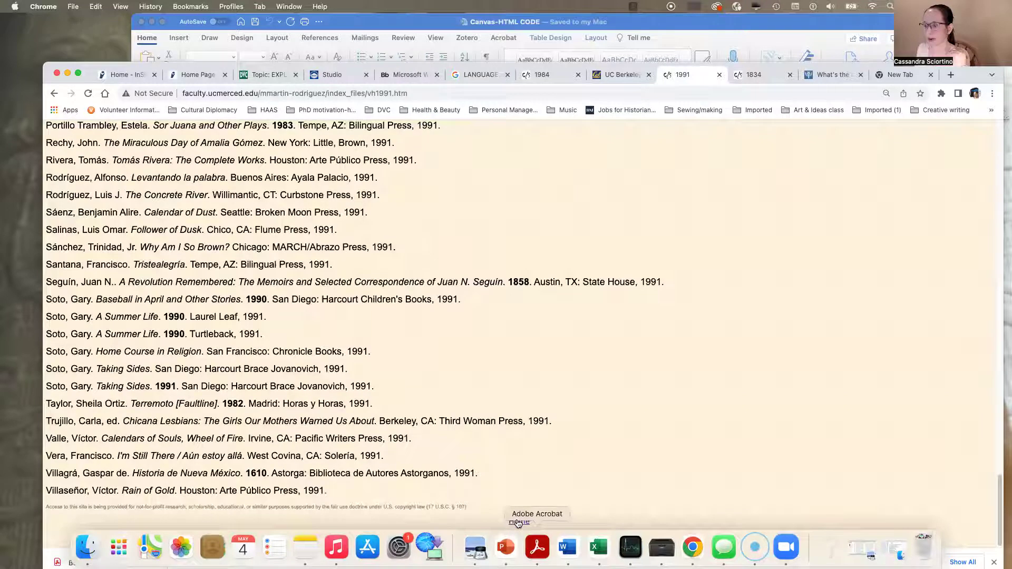
{"action": "left_click", "coordinate": [518, 522]}
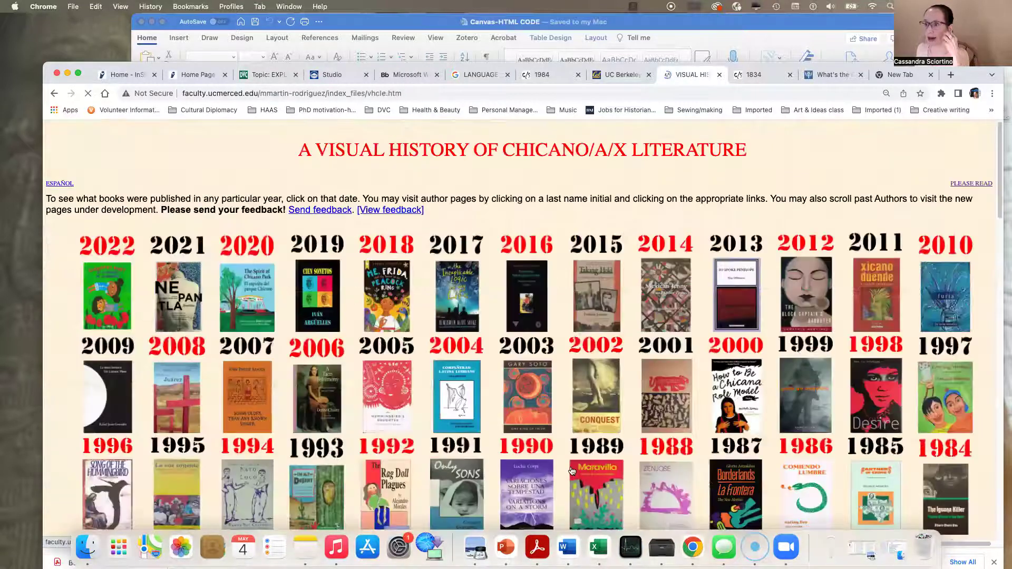
{"action": "scroll", "coordinate": [579, 321], "scroll_direction": "down", "scroll_amount": 3}
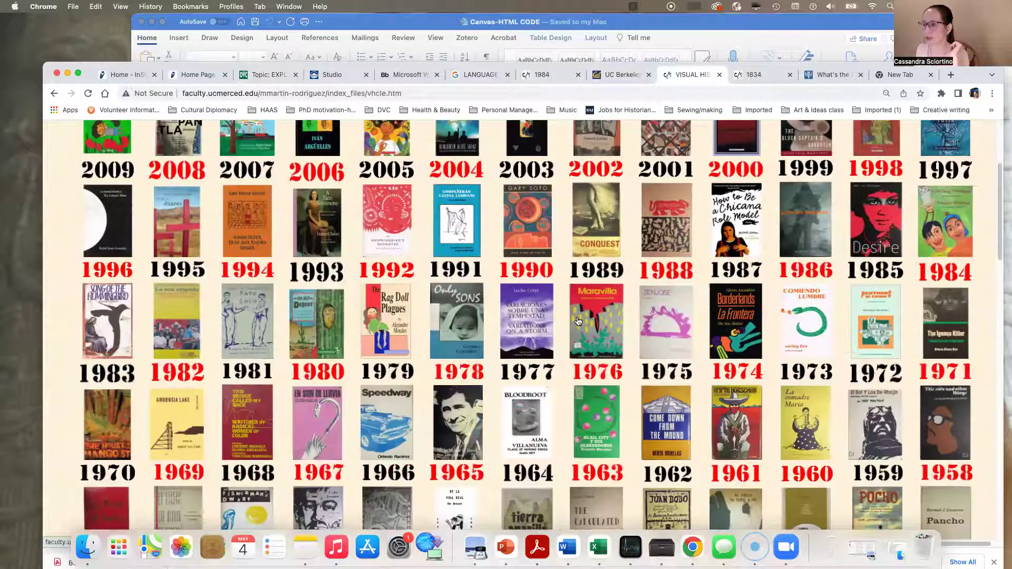
{"action": "scroll", "coordinate": [640, 435], "scroll_direction": "down", "scroll_amount": 10}
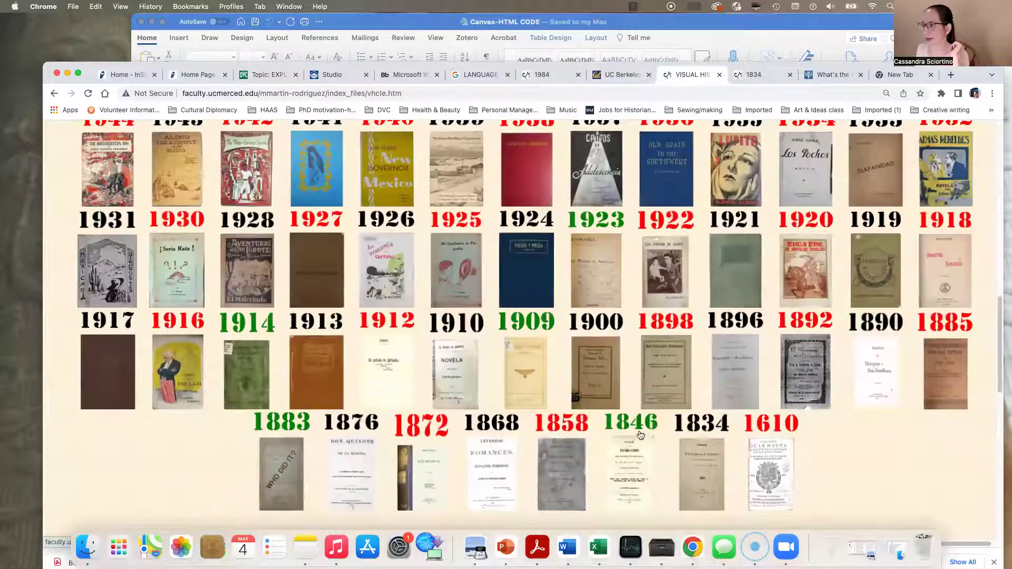
{"action": "scroll", "coordinate": [688, 404], "scroll_direction": "down", "scroll_amount": 3}
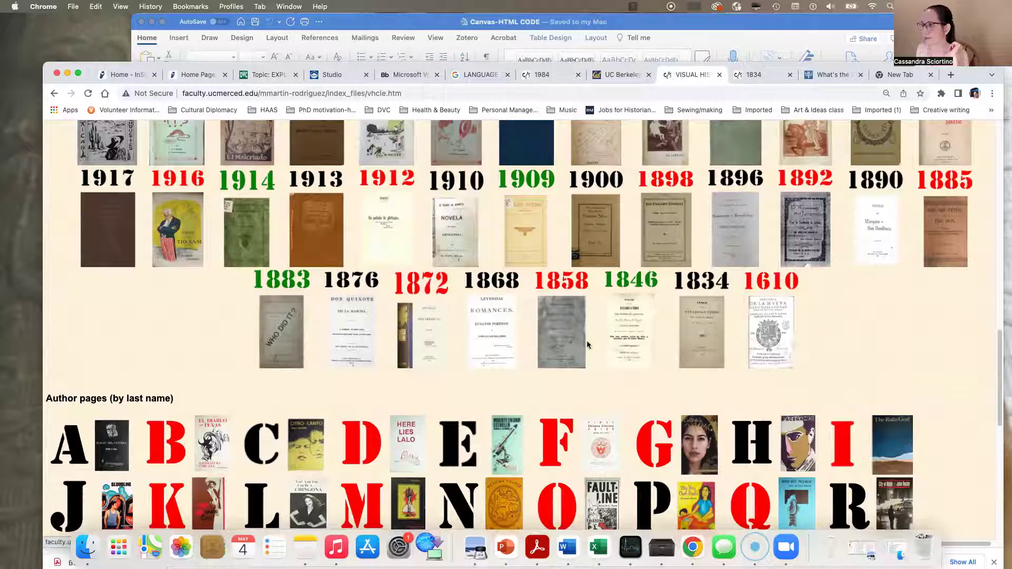
{"action": "scroll", "coordinate": [949, 285], "scroll_direction": "up", "scroll_amount": 1}
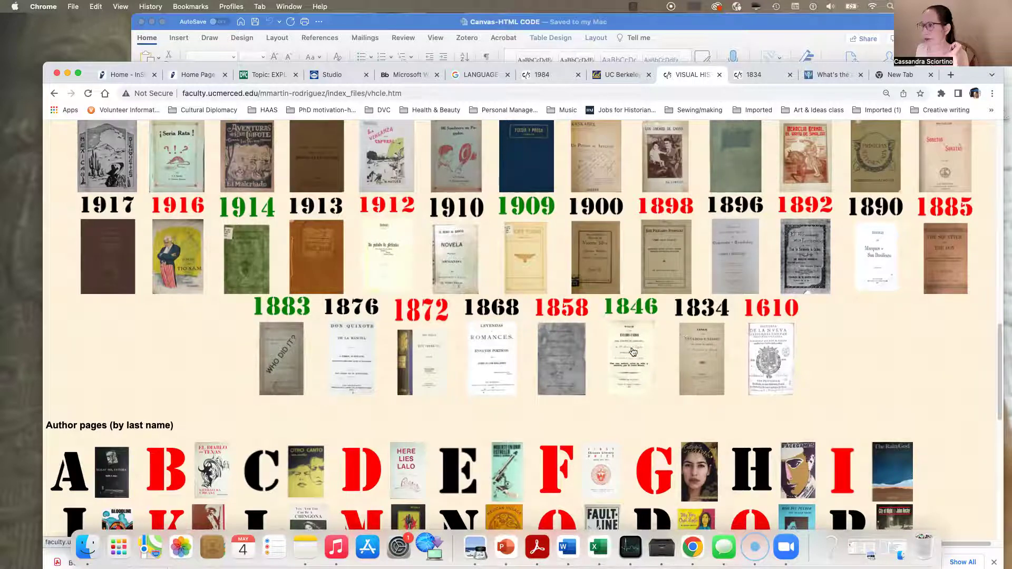
{"action": "left_click", "coordinate": [701, 360]}
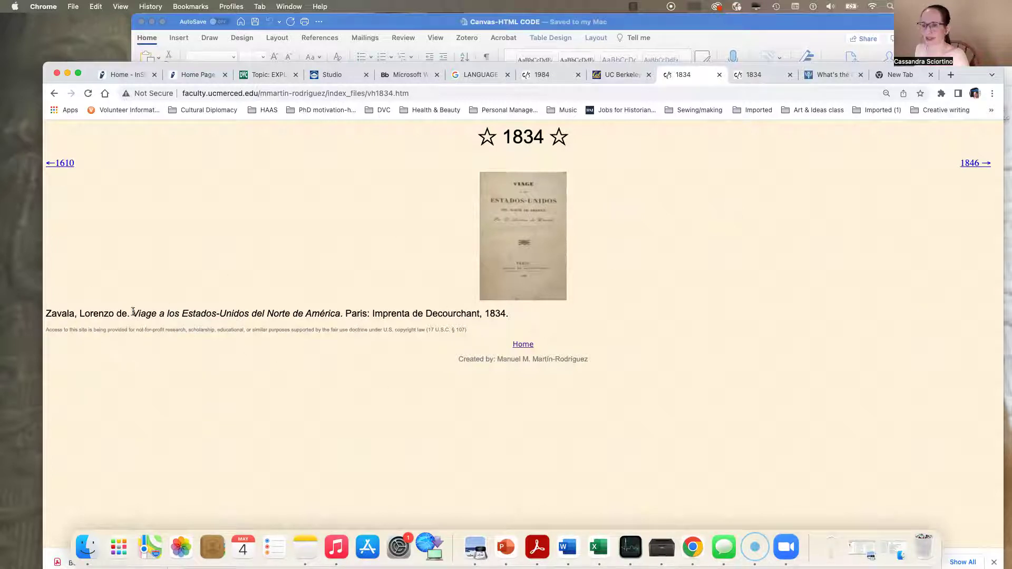
Copy the full Zavala 1834 citation from the page.
{"action": "left_click_drag", "start_coordinate": [342, 313], "coordinate": [43, 314]}
{"action": "right_click", "coordinate": [105, 315]}
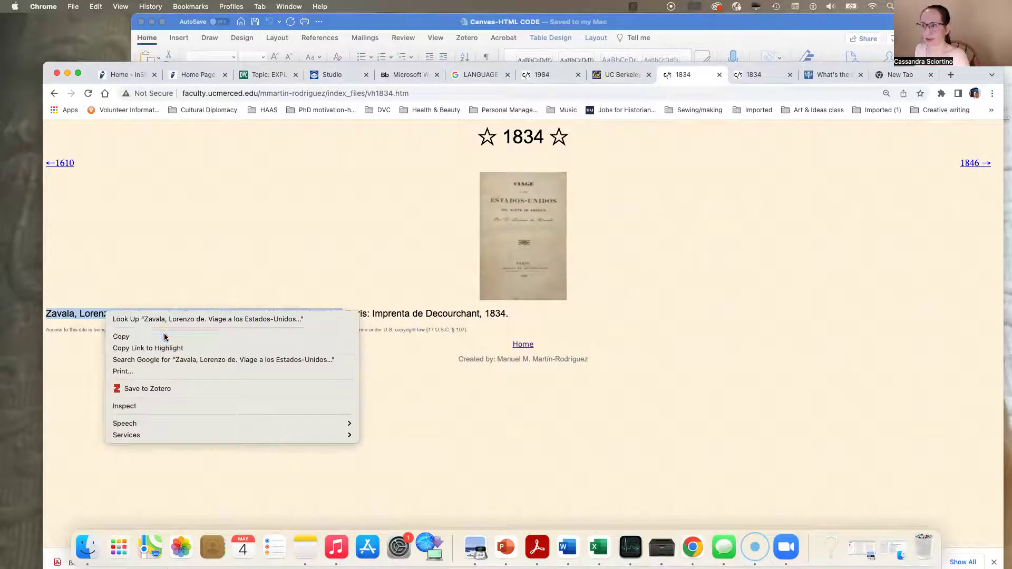
{"action": "left_click", "coordinate": [165, 336]}
In the new Google tab, search for the pasted Zavala citation.
{"action": "left_click", "coordinate": [902, 75]}
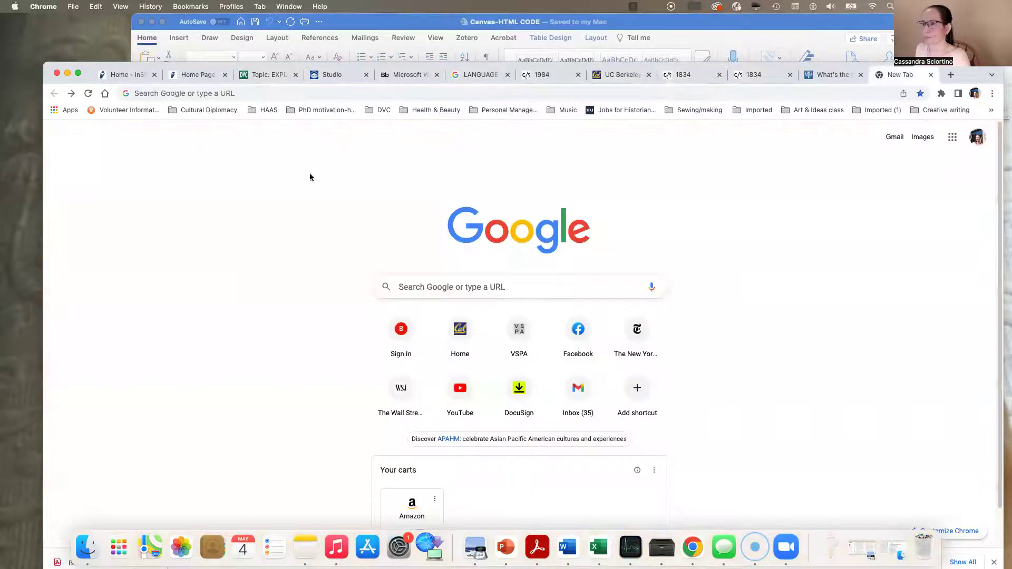
{"action": "left_click", "coordinate": [227, 94]}
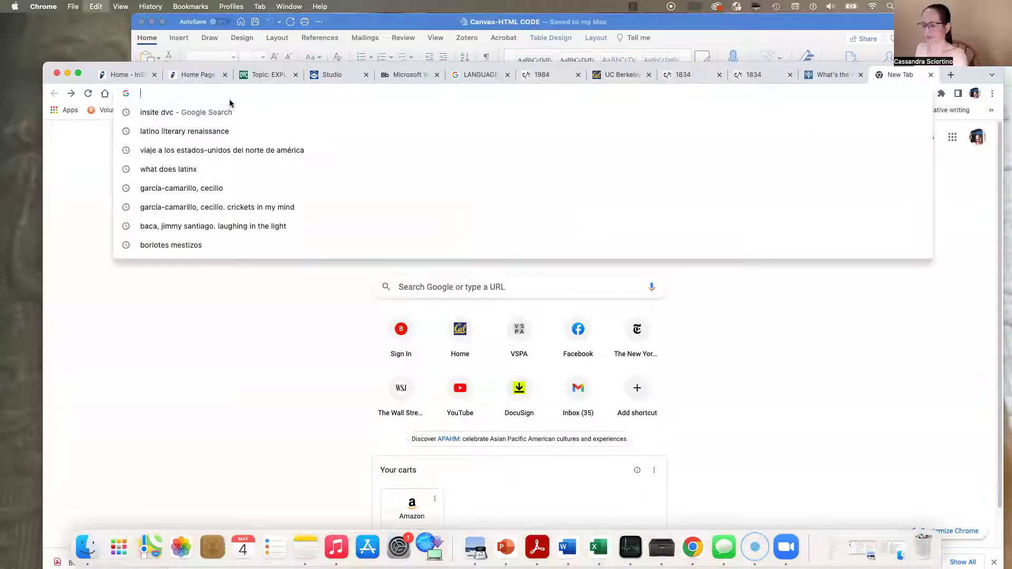
{"action": "key", "text": "super+v"}
{"action": "key", "text": "Return"}
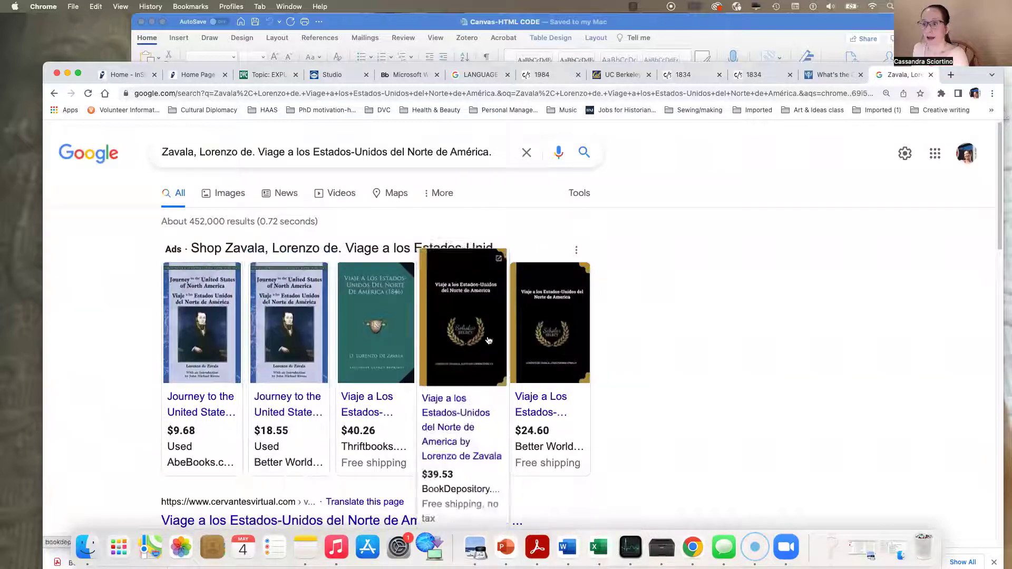
Scan the results, including Cervantes Virtual, Amazon, Instituto Franklin and Google Books listings.
{"action": "scroll", "coordinate": [289, 354], "scroll_direction": "down", "scroll_amount": 5}
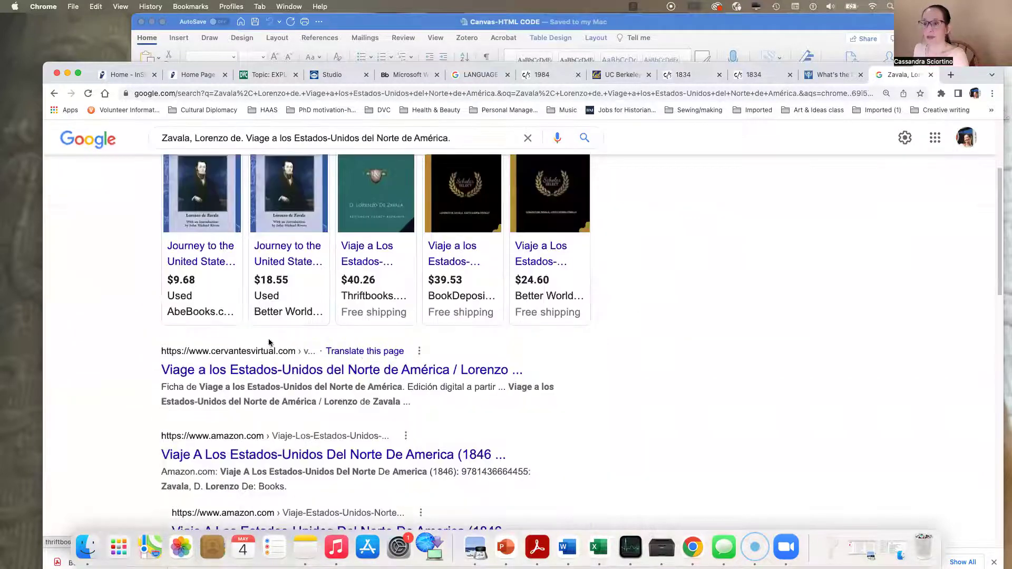
{"action": "scroll", "coordinate": [395, 373], "scroll_direction": "up", "scroll_amount": 4}
{"action": "scroll", "coordinate": [714, 375], "scroll_direction": "down", "scroll_amount": 5}
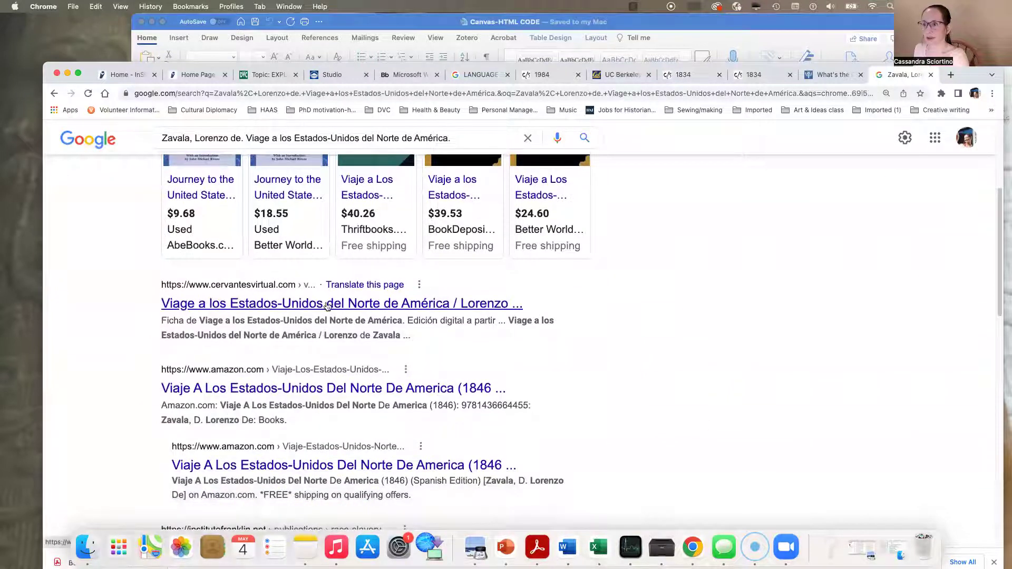
{"action": "scroll", "coordinate": [456, 389], "scroll_direction": "down", "scroll_amount": 3}
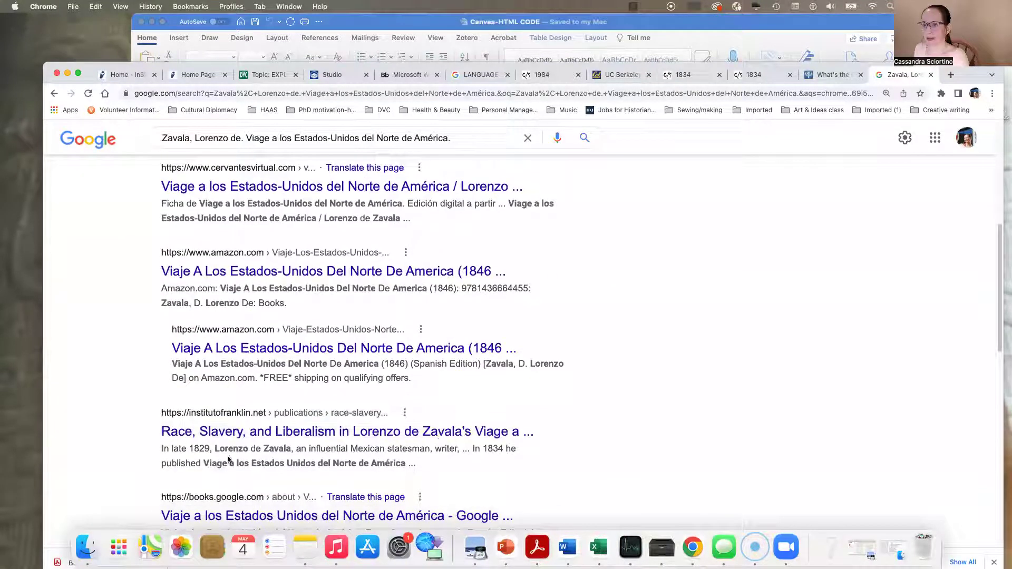
{"action": "scroll", "coordinate": [596, 363], "scroll_direction": "down", "scroll_amount": 1}
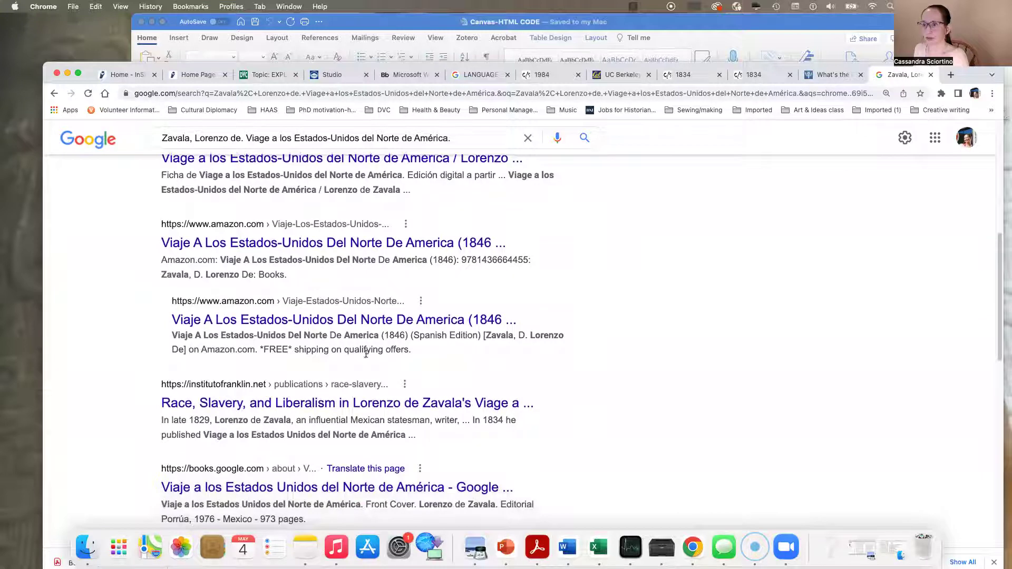
{"action": "scroll", "coordinate": [531, 391], "scroll_direction": "down", "scroll_amount": 1}
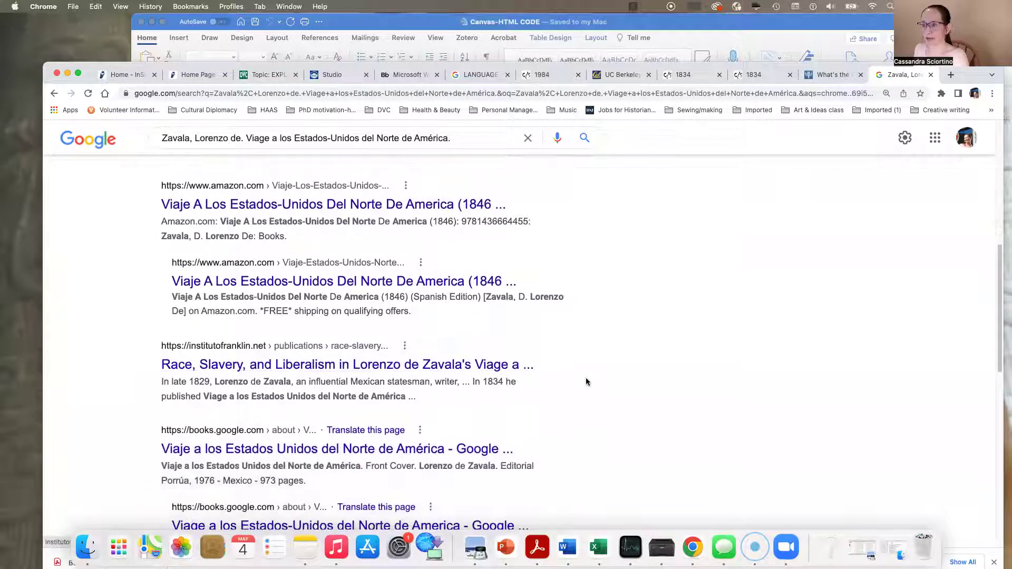
{"action": "scroll", "coordinate": [454, 411], "scroll_direction": "down", "scroll_amount": 3}
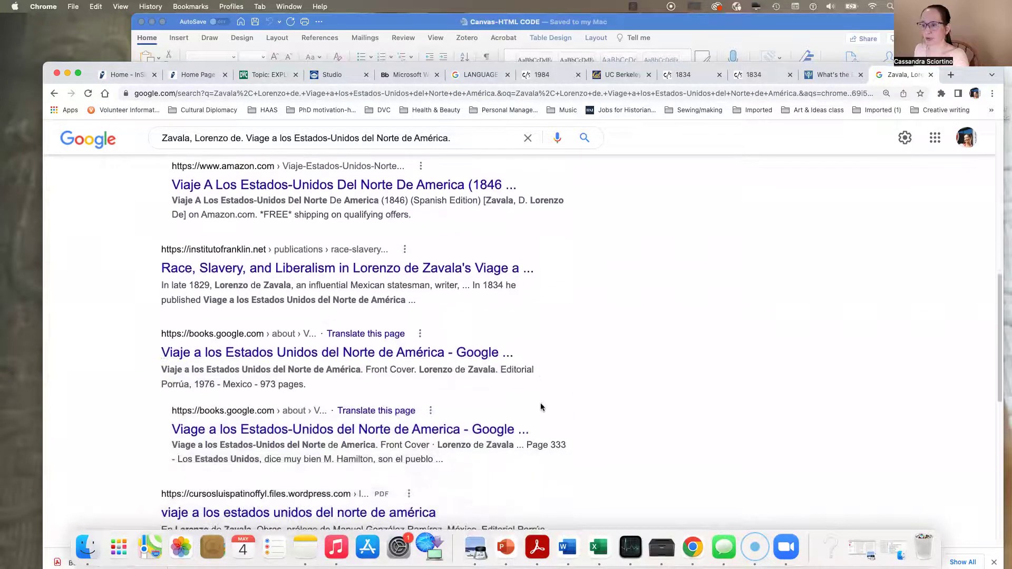
{"action": "scroll", "coordinate": [541, 408], "scroll_direction": "down", "scroll_amount": 4}
{"action": "scroll", "coordinate": [570, 392], "scroll_direction": "up", "scroll_amount": 15}
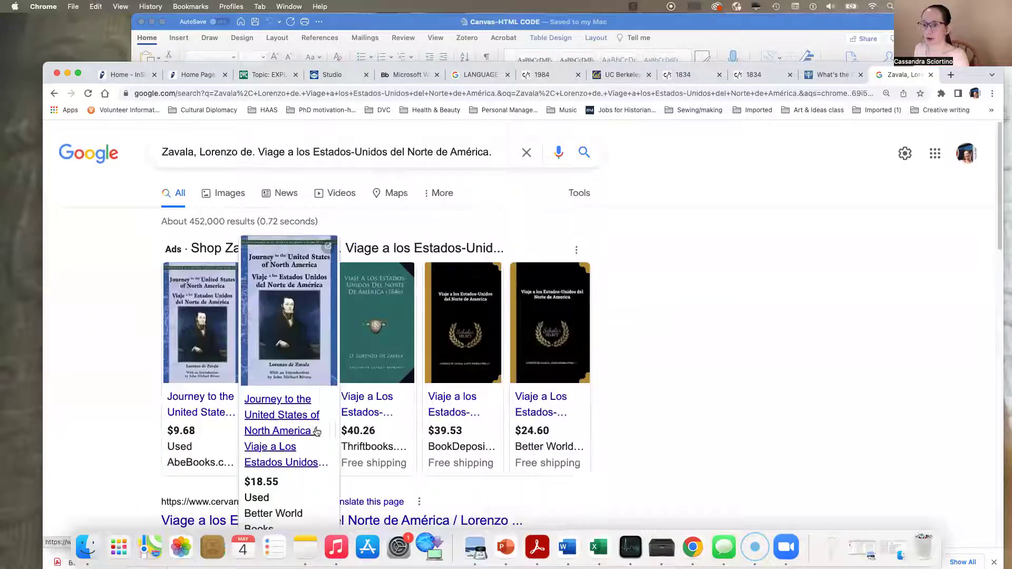
{"action": "scroll", "coordinate": [317, 432], "scroll_direction": "down", "scroll_amount": 4}
{"action": "scroll", "coordinate": [356, 390], "scroll_direction": "up", "scroll_amount": 2}
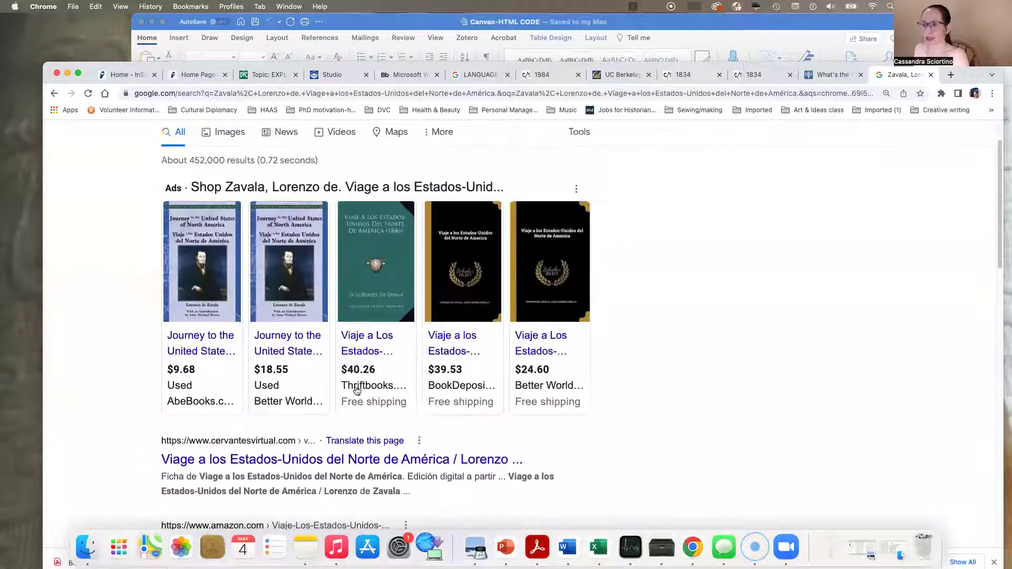
{"action": "scroll", "coordinate": [356, 391], "scroll_direction": "up", "scroll_amount": 1}
{"action": "scroll", "coordinate": [654, 382], "scroll_direction": "down", "scroll_amount": 10}
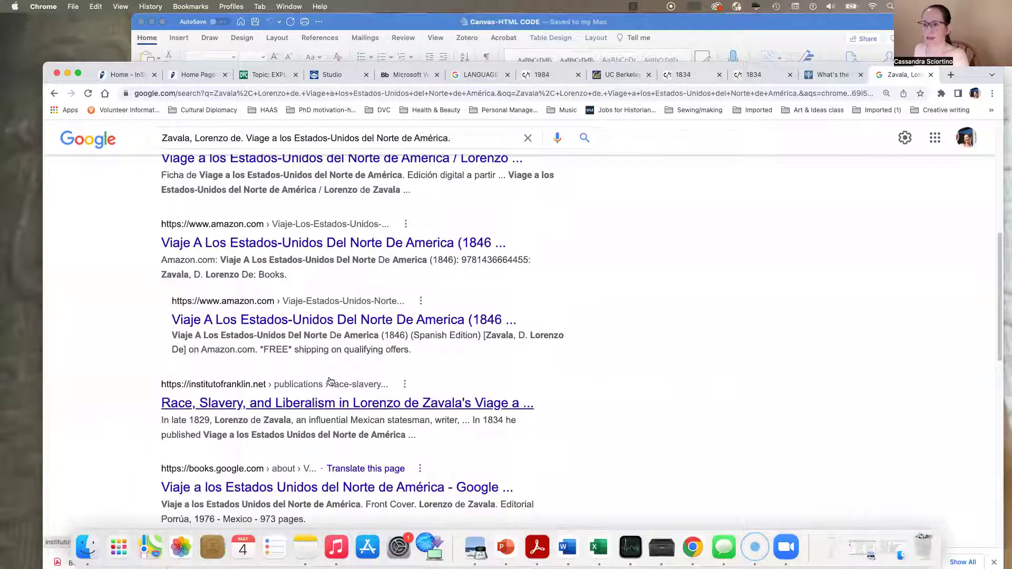
Open Instituto Franklin's 'Race, Slavery, and Liberalism in Lorenzo de Zavala's Viage' and read through its abstract.
{"action": "left_click", "coordinate": [396, 405]}
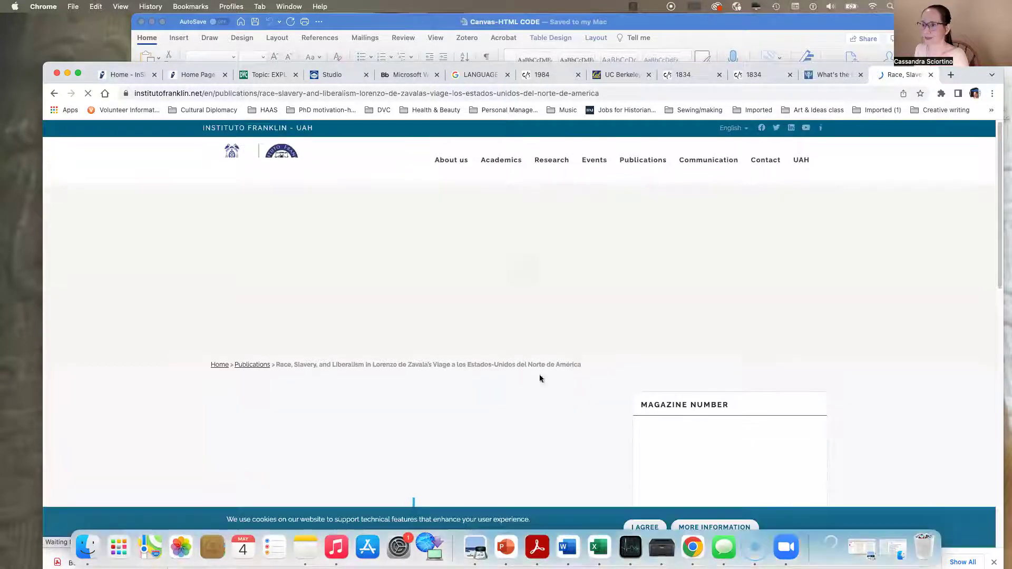
{"action": "scroll", "coordinate": [472, 368], "scroll_direction": "down", "scroll_amount": 1}
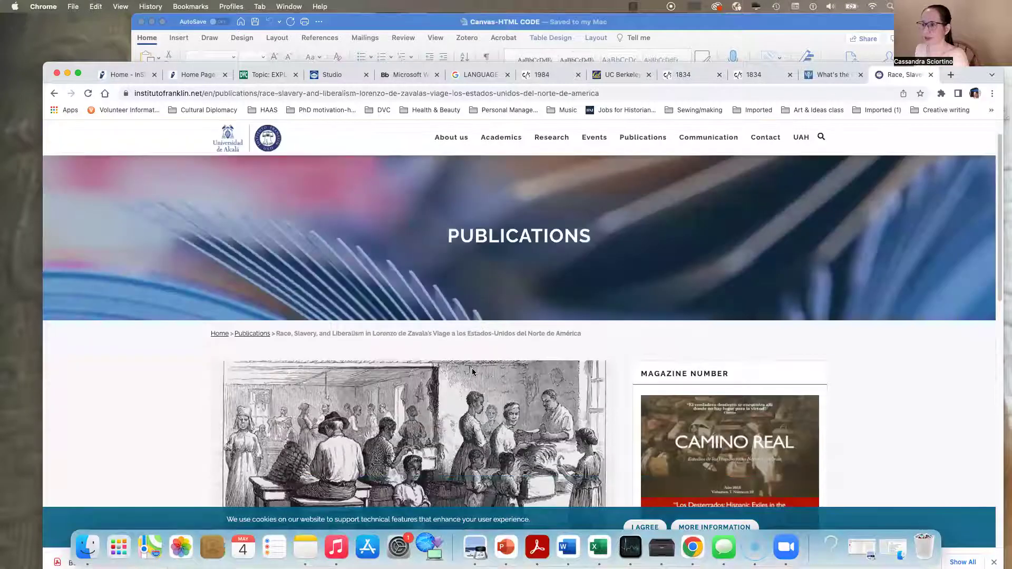
{"action": "scroll", "coordinate": [472, 368], "scroll_direction": "down", "scroll_amount": 5}
{"action": "scroll", "coordinate": [472, 372], "scroll_direction": "down", "scroll_amount": 2}
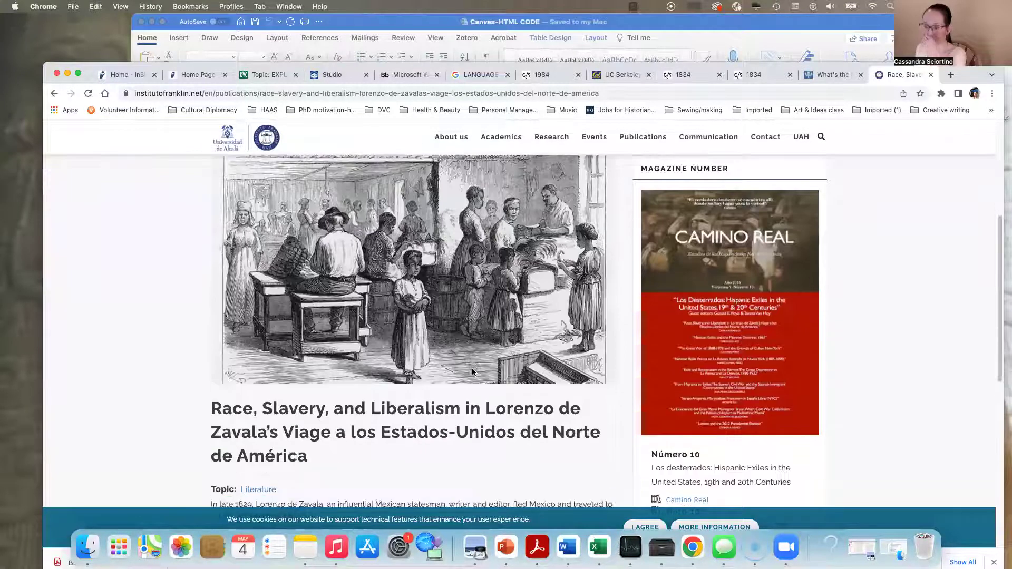
{"action": "scroll", "coordinate": [472, 368], "scroll_direction": "down", "scroll_amount": 6}
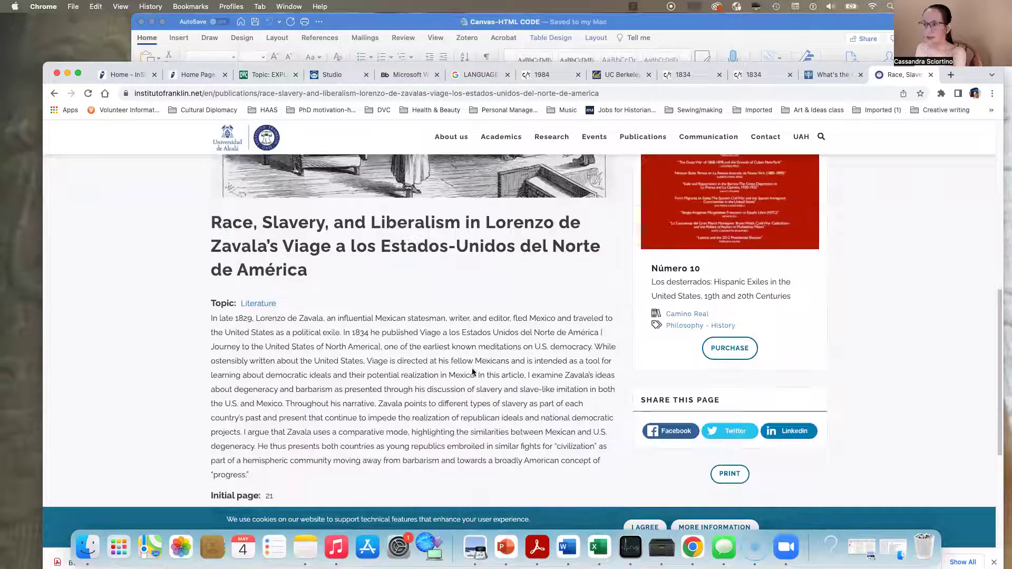
{"action": "scroll", "coordinate": [269, 320], "scroll_direction": "down", "scroll_amount": 1}
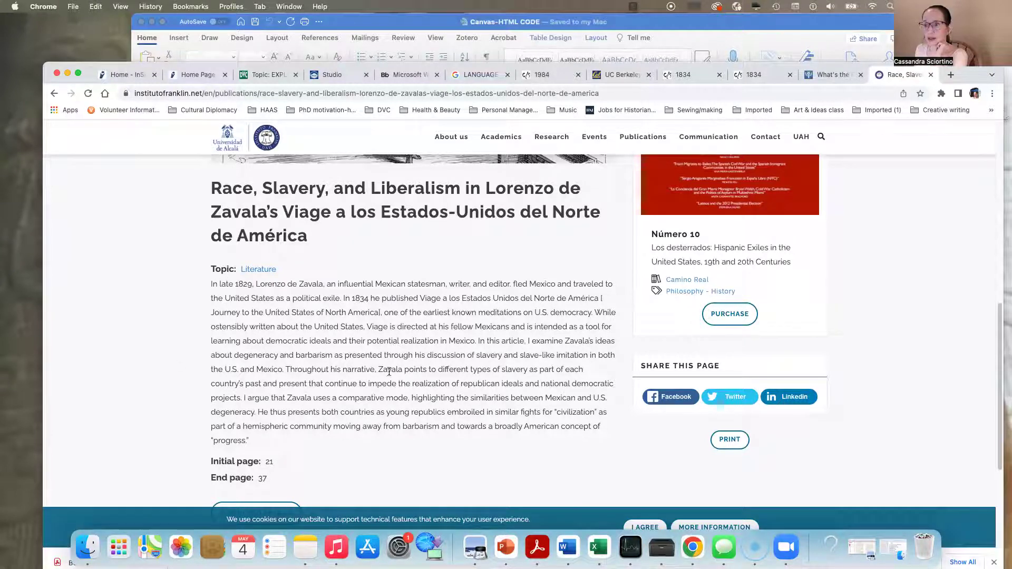
{"action": "scroll", "coordinate": [404, 381], "scroll_direction": "up", "scroll_amount": 4}
{"action": "scroll", "coordinate": [485, 385], "scroll_direction": "up", "scroll_amount": 1}
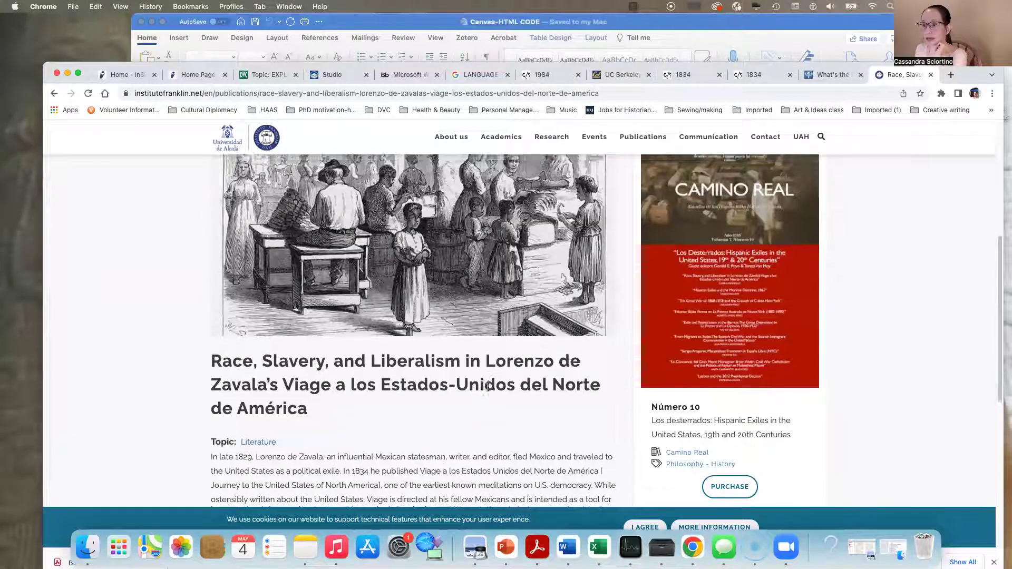
{"action": "scroll", "coordinate": [425, 402], "scroll_direction": "up", "scroll_amount": 3}
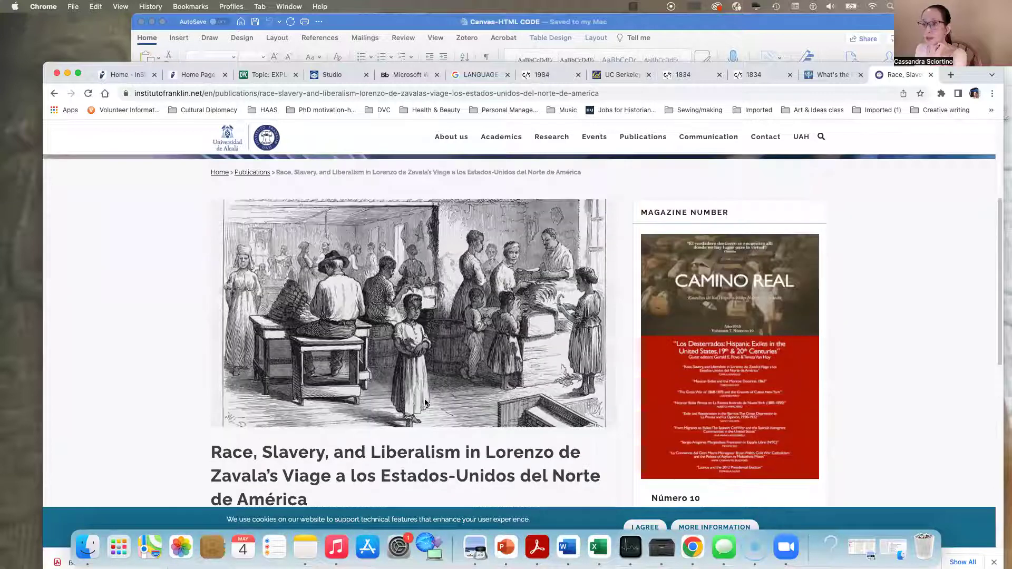
{"action": "scroll", "coordinate": [378, 365], "scroll_direction": "up", "scroll_amount": 4}
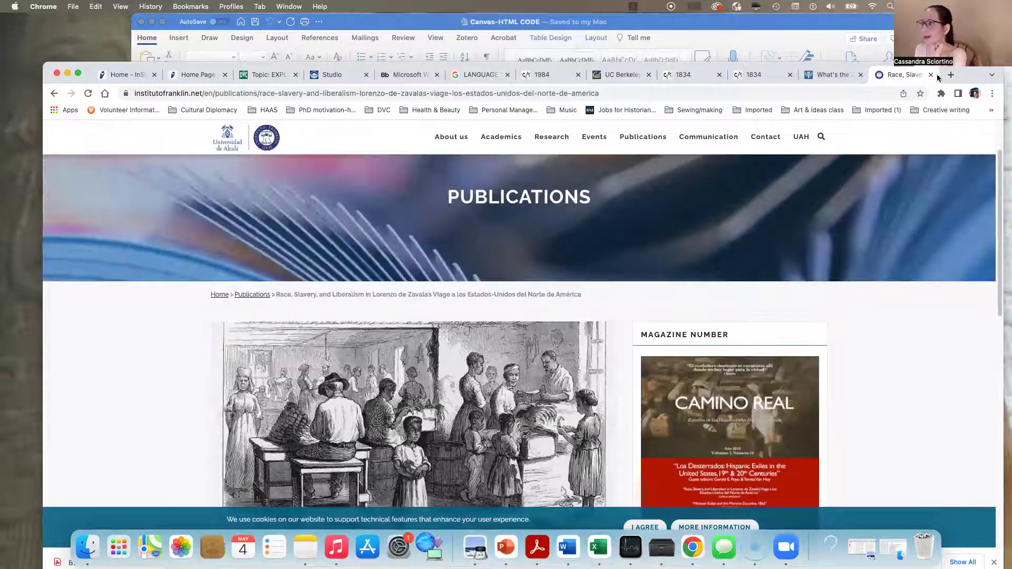